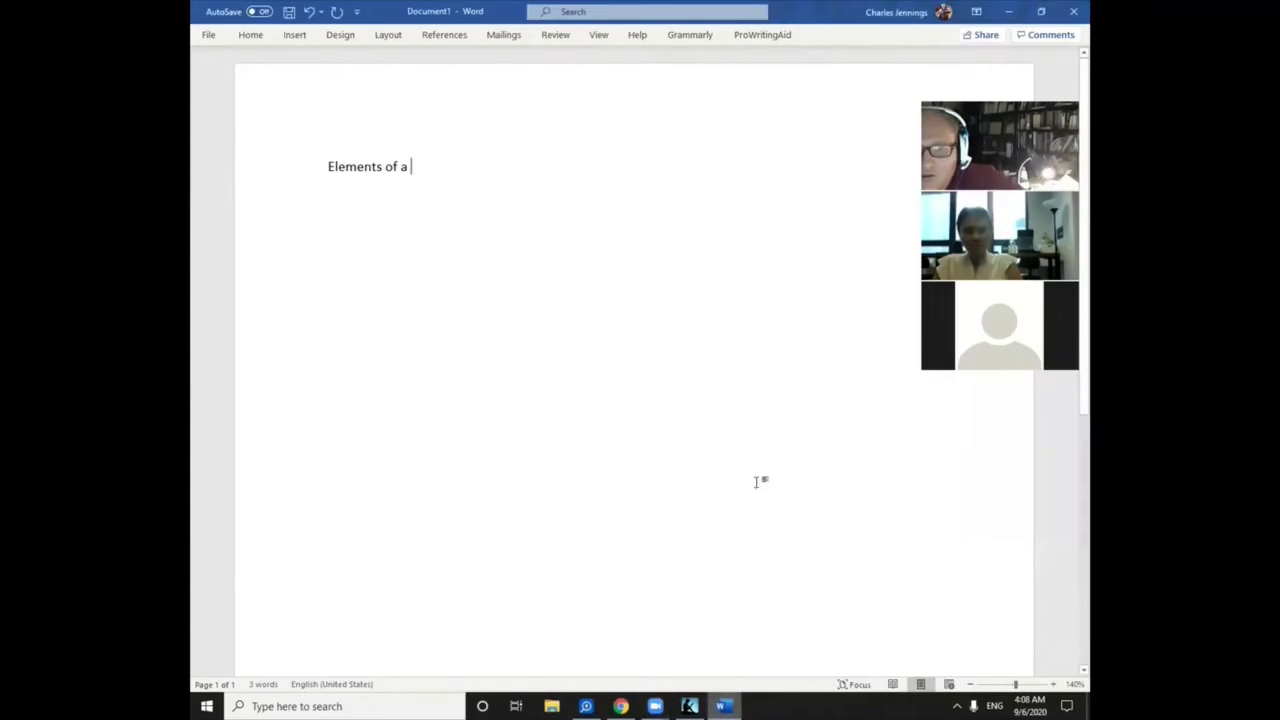
# Make the 'Elements of a' heading line bold and bring it into view
pyautogui.click(309, 166)
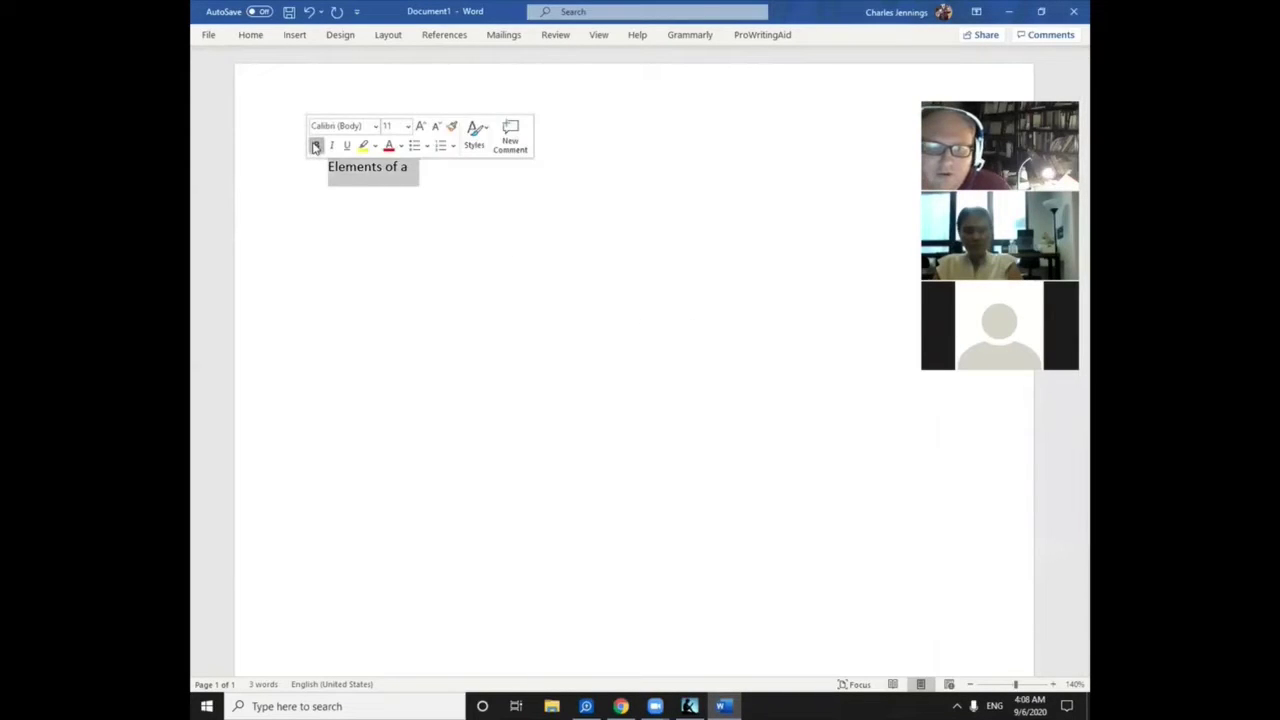
pyautogui.click(315, 147)
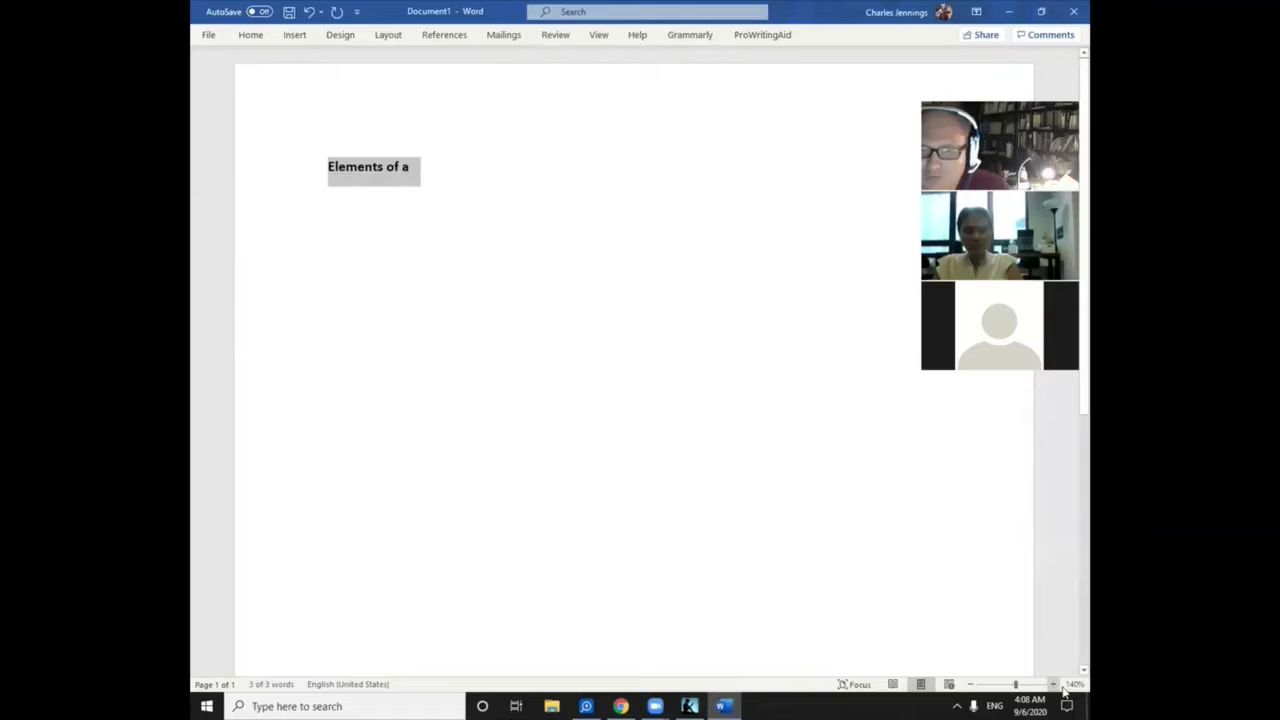
pyautogui.scroll(6, 1064, 688)
# Complete the title as 'Elements of a Dispensation' and add lines 'Event' and 'Human responsibility'
pyautogui.click(529, 174)
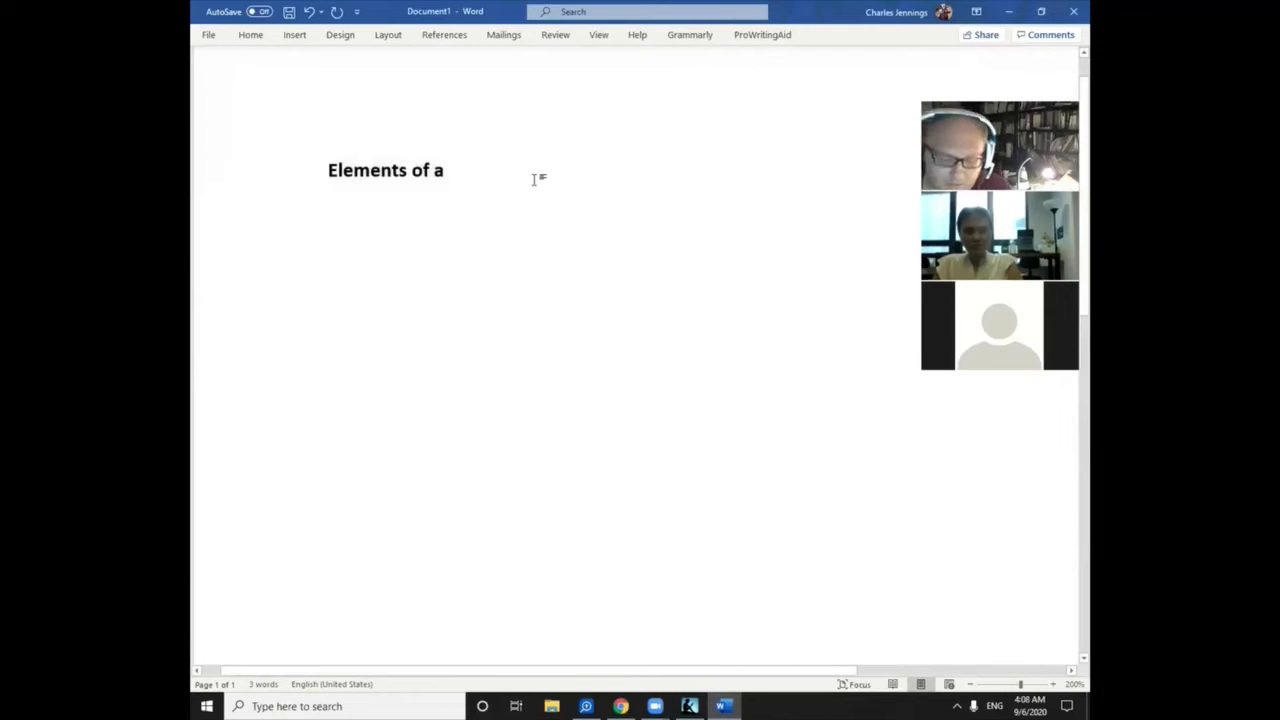
pyautogui.write('Dispens')
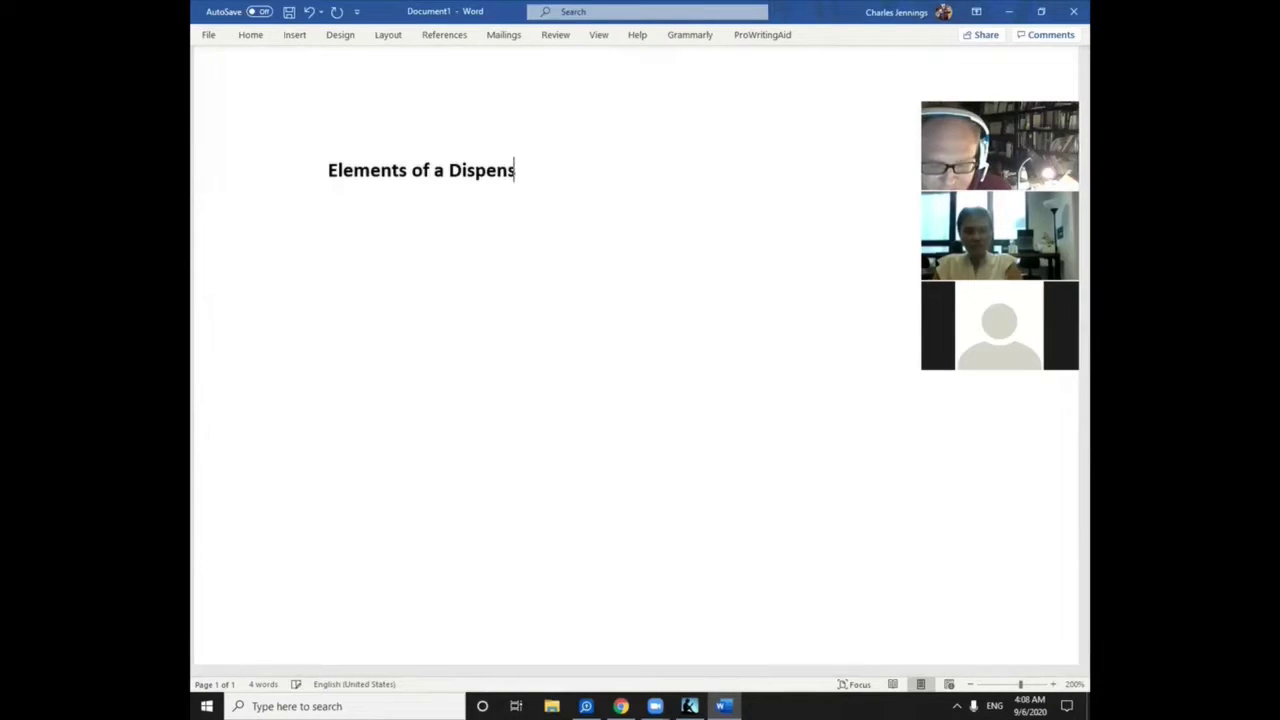
pyautogui.write('ation')
pyautogui.press('Return')
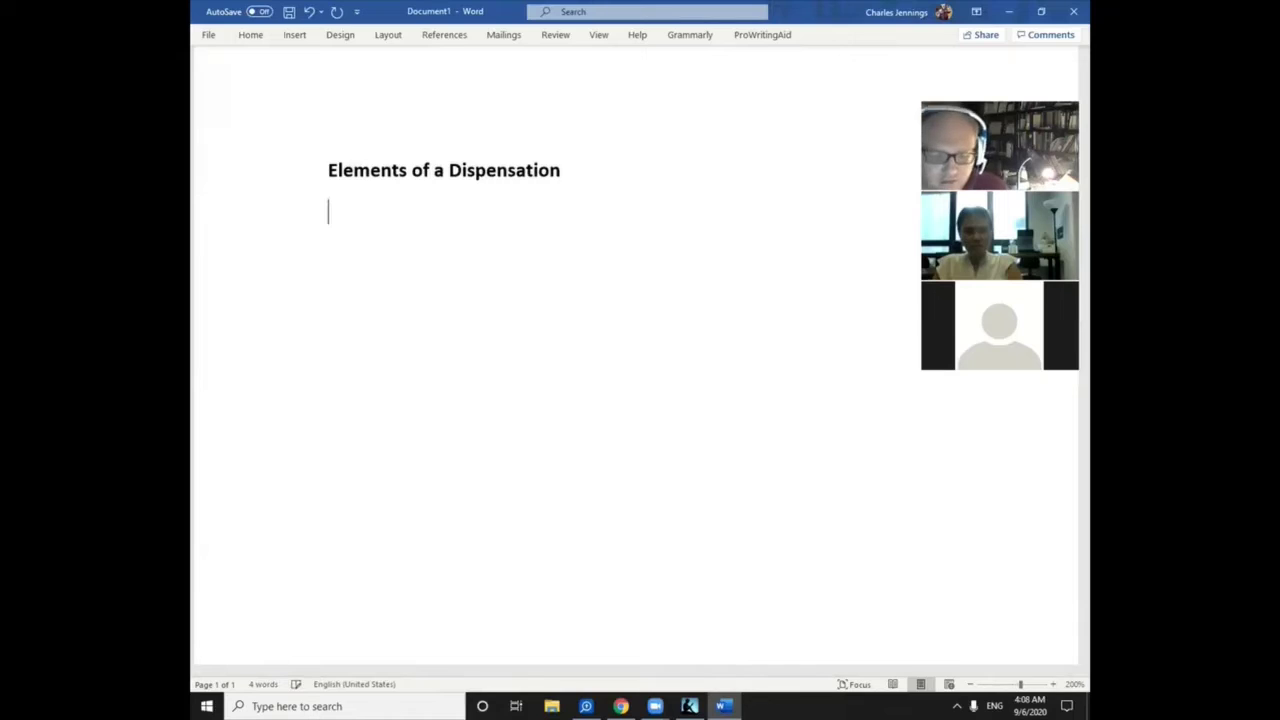
pyautogui.write('Event')
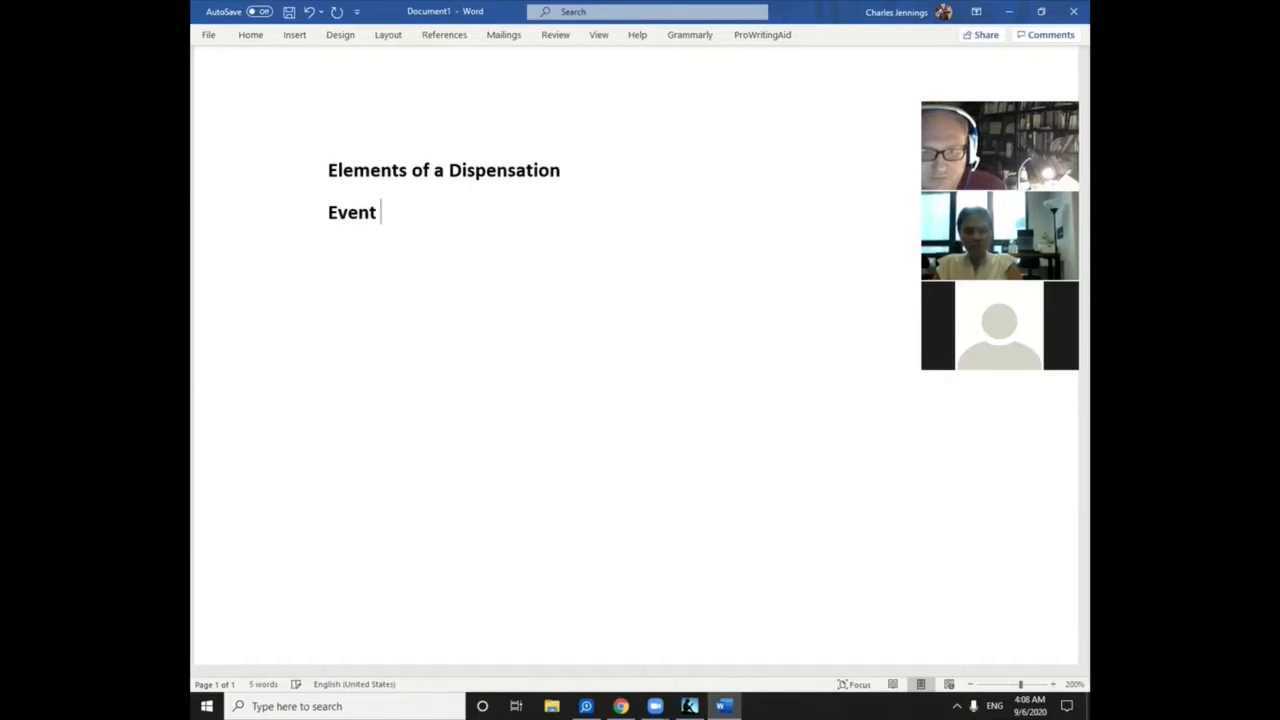
pyautogui.press('Return')
pyautogui.write('Huma')
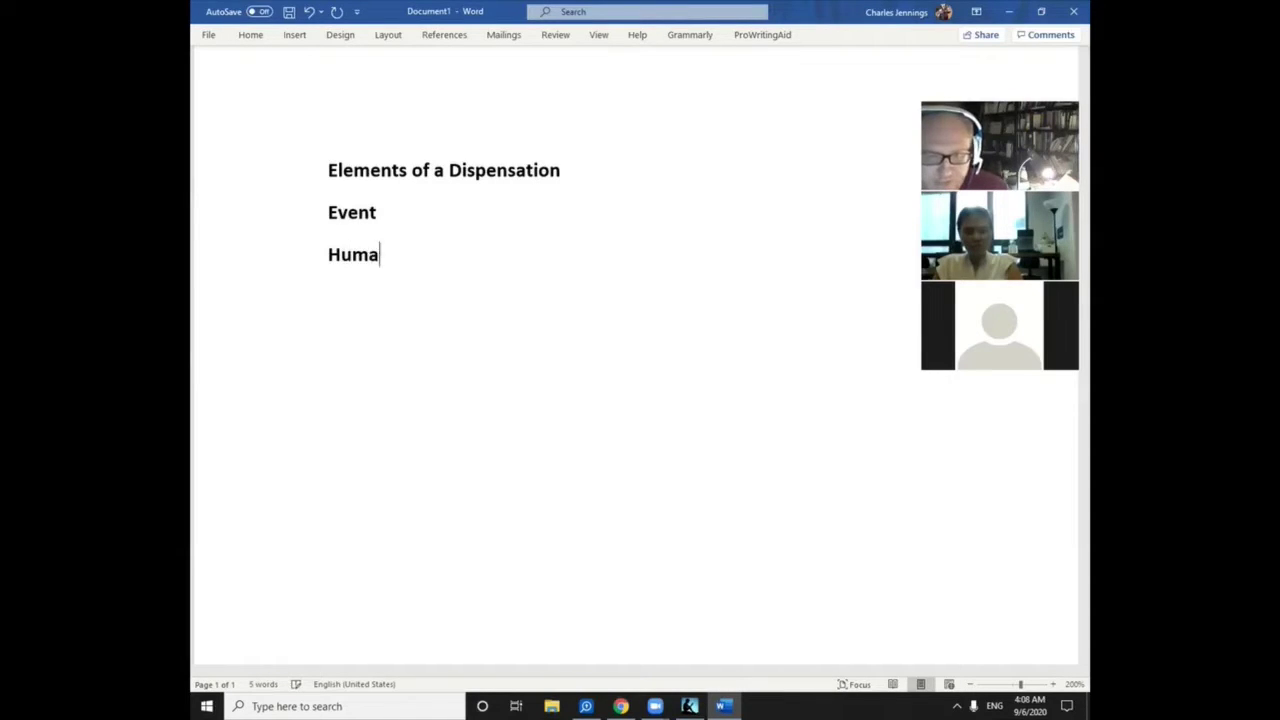
pyautogui.write('n res')
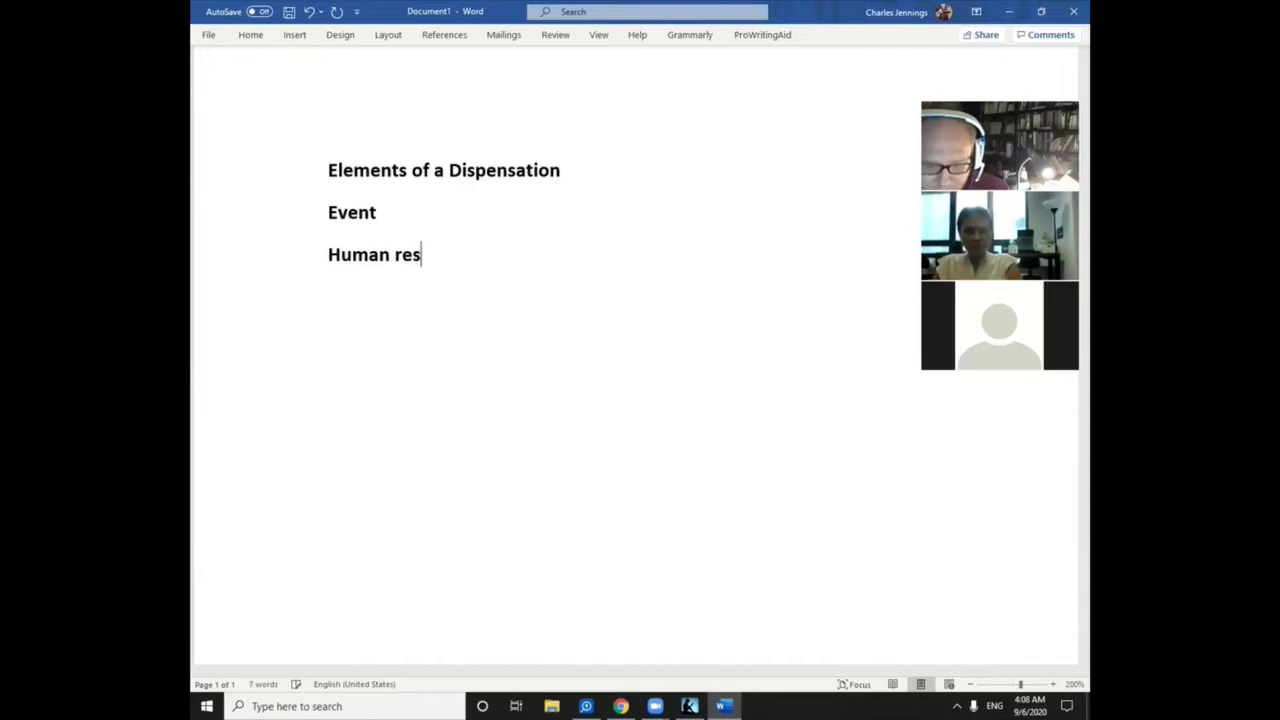
pyautogui.write('ponsibility')
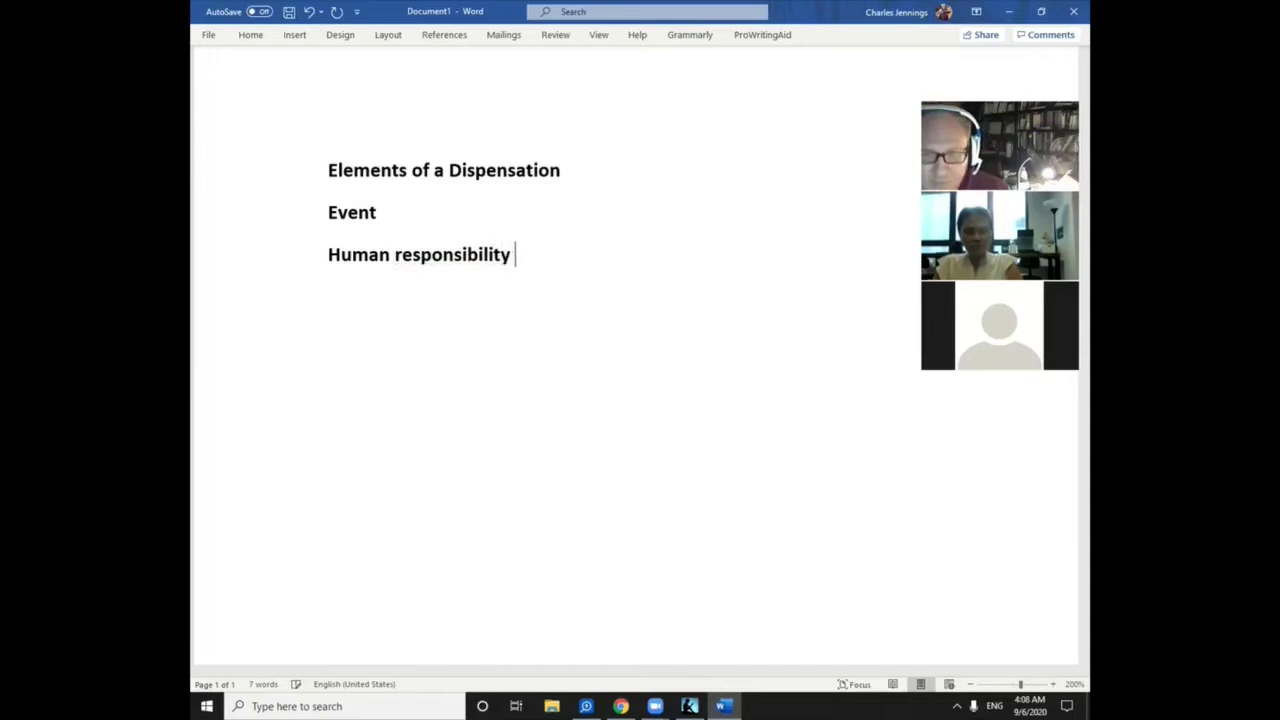
pyautogui.press('Return')
# Add the lines 'Human test', 'Human failure', 'Divine Judgment' and '[ Divine Grace]'
pyautogui.write('Hu')
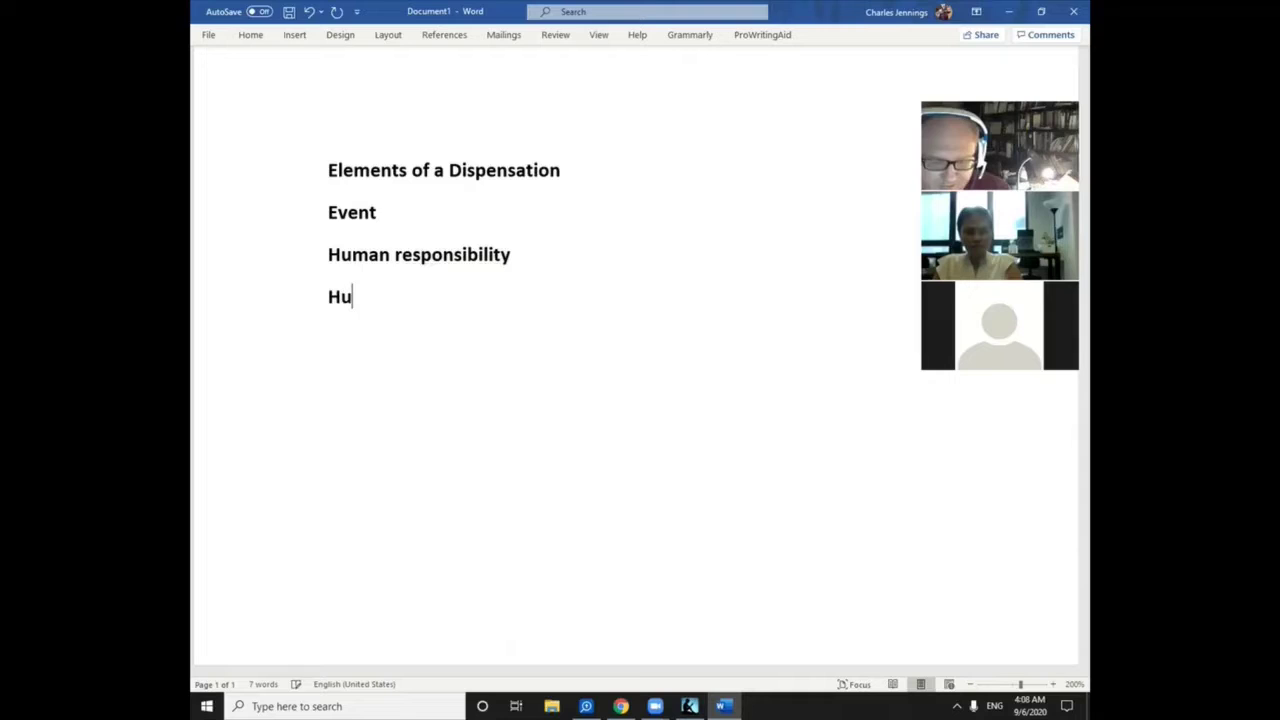
pyautogui.write('man test')
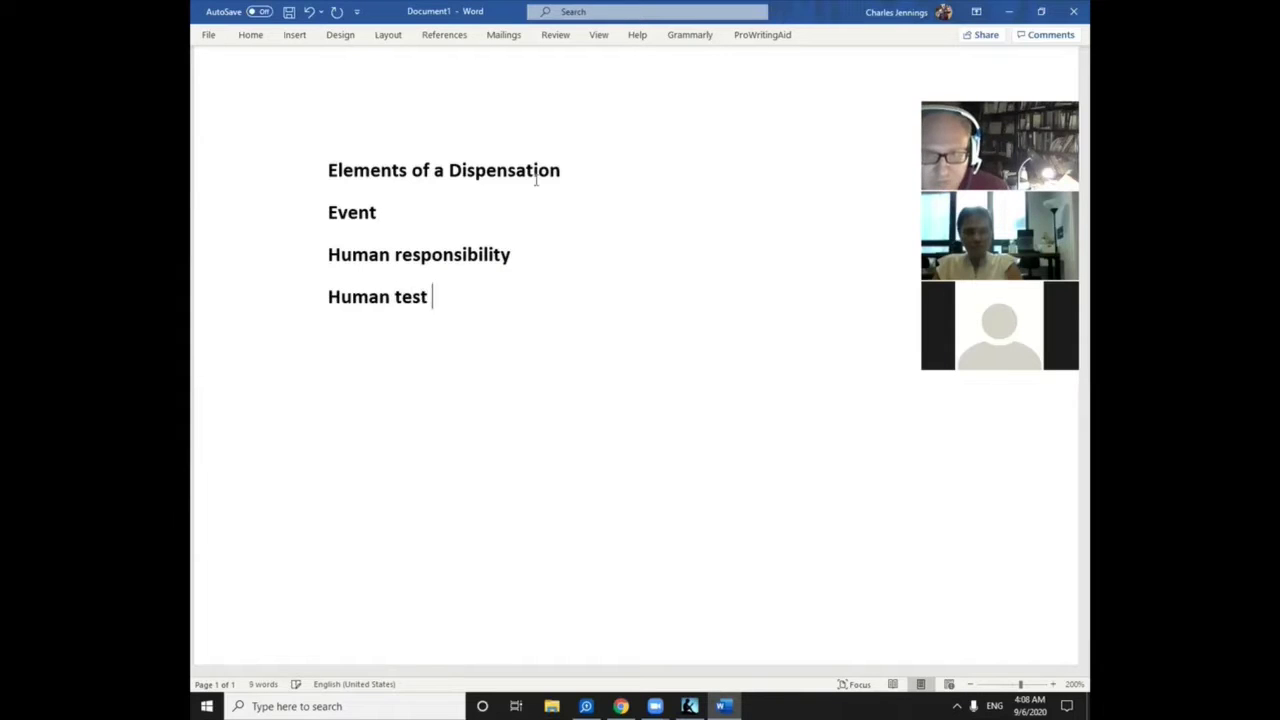
pyautogui.press('Return')
pyautogui.write('Hu')
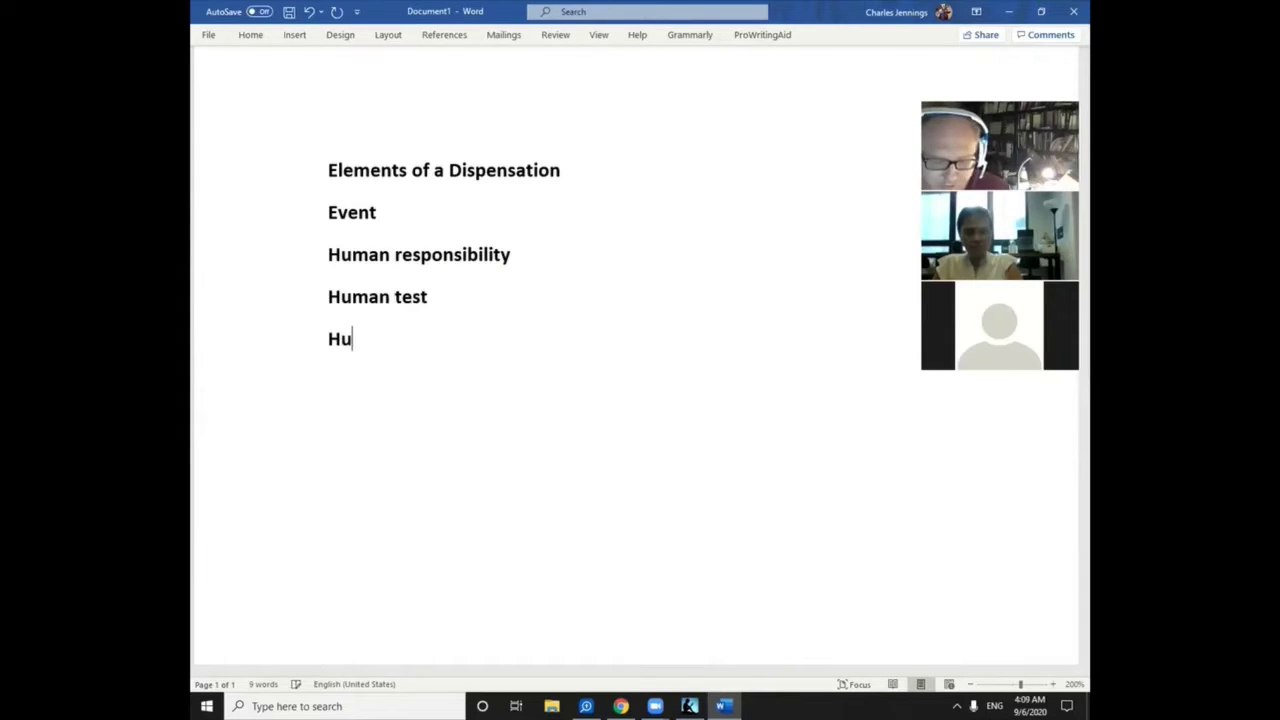
pyautogui.write('man failure')
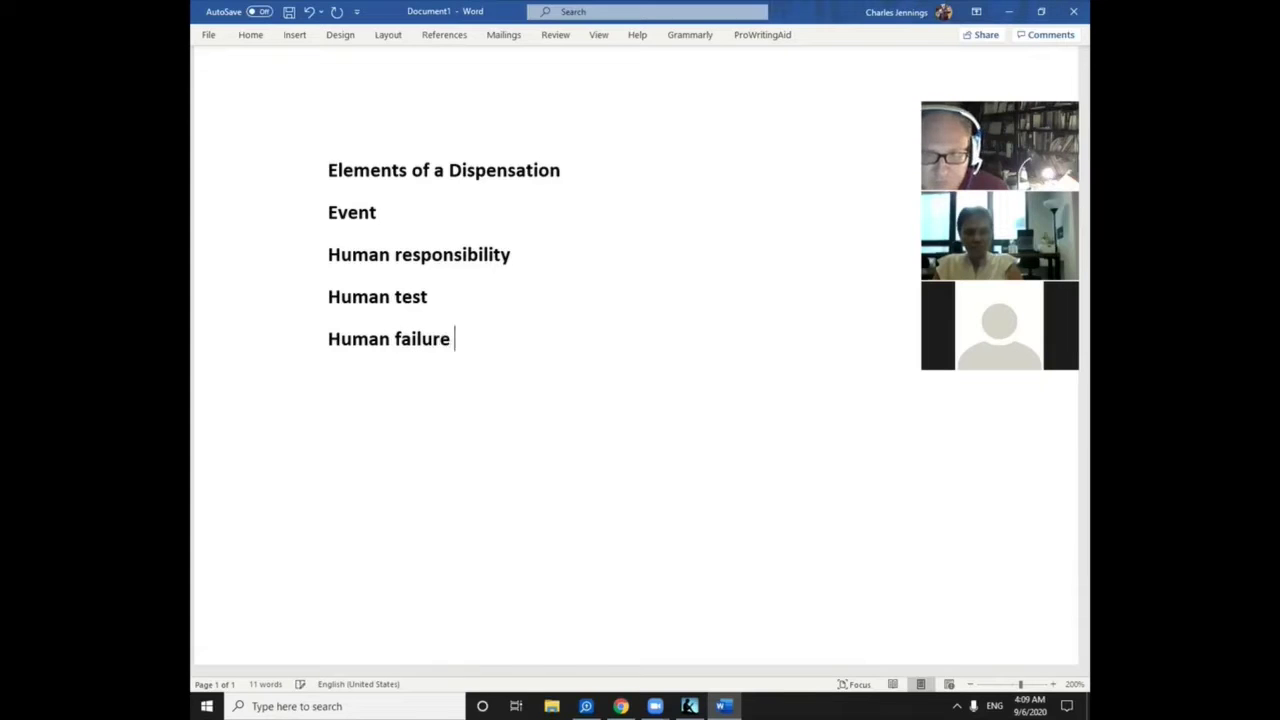
pyautogui.press('Return')
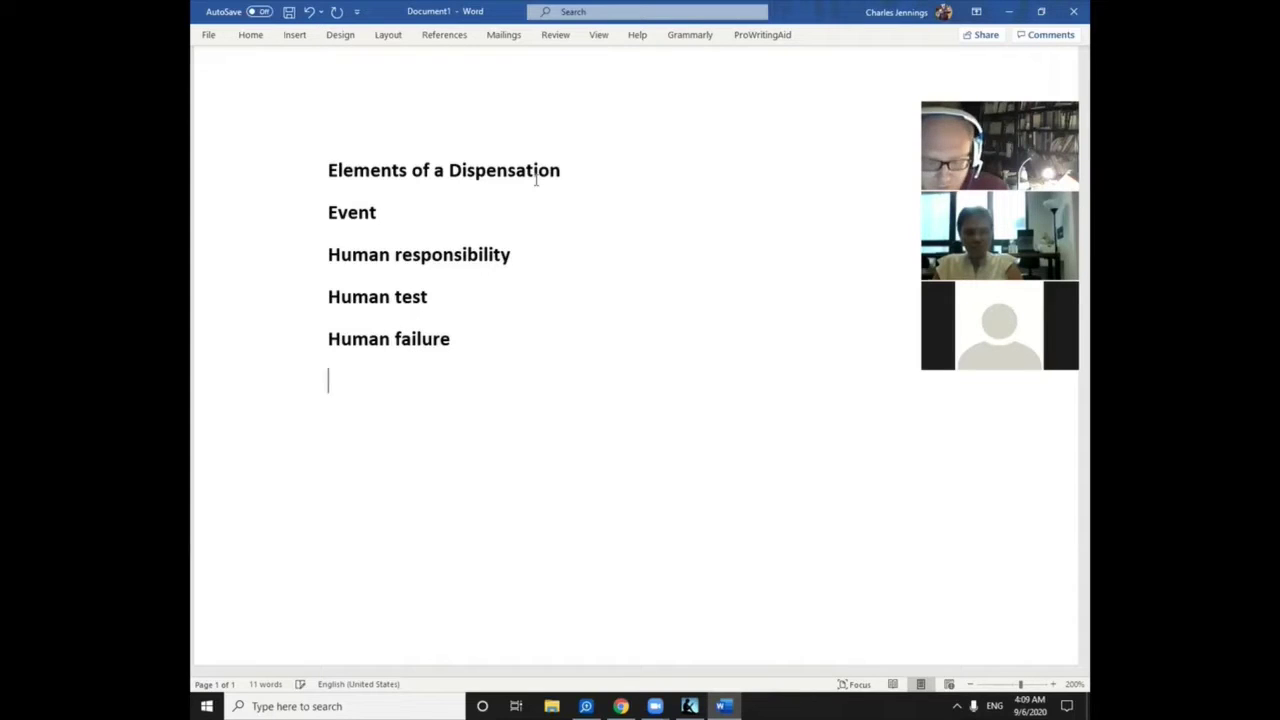
pyautogui.write('Divine ')
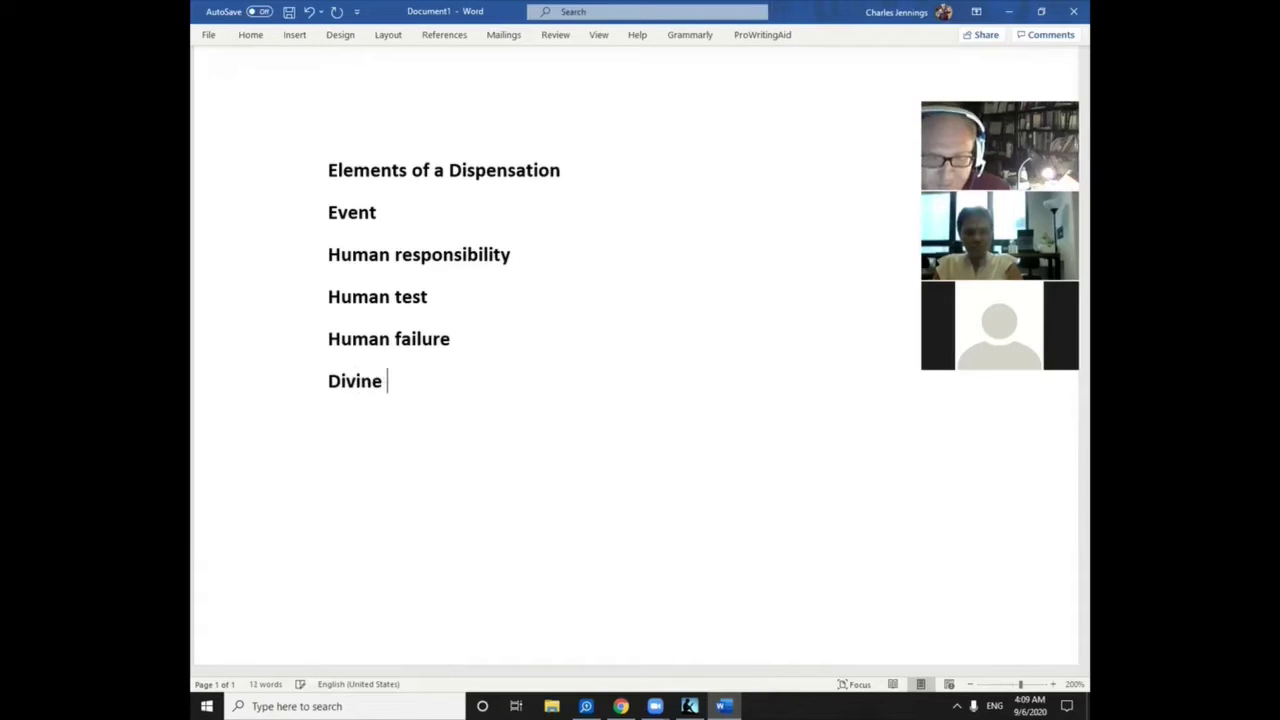
pyautogui.write('Judg')
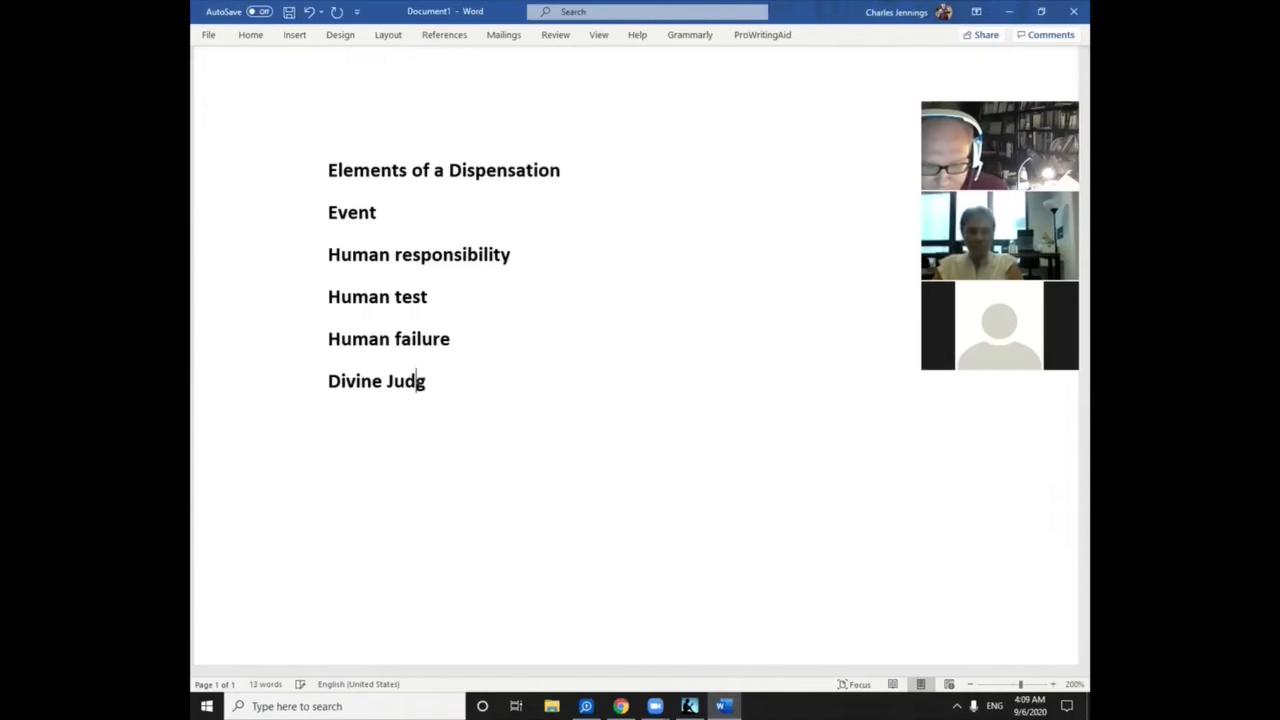
pyautogui.write('ment')
pyautogui.press('Return')
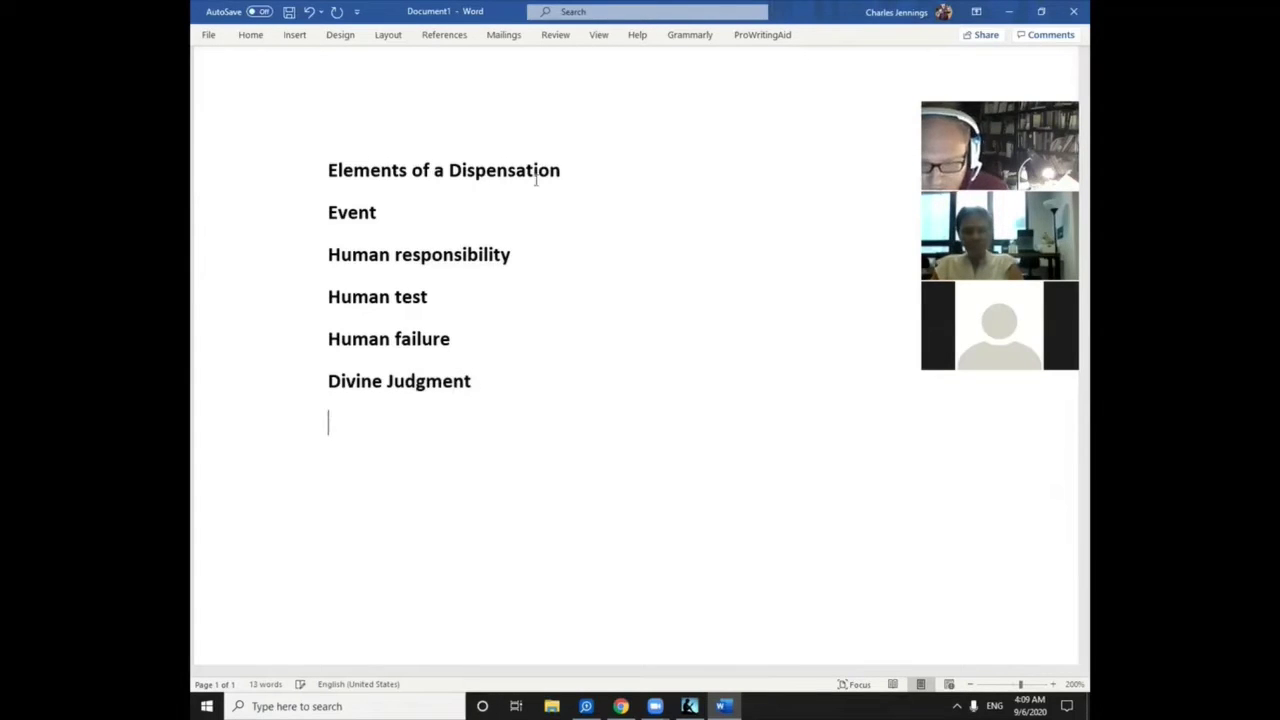
pyautogui.write('[ Dive')
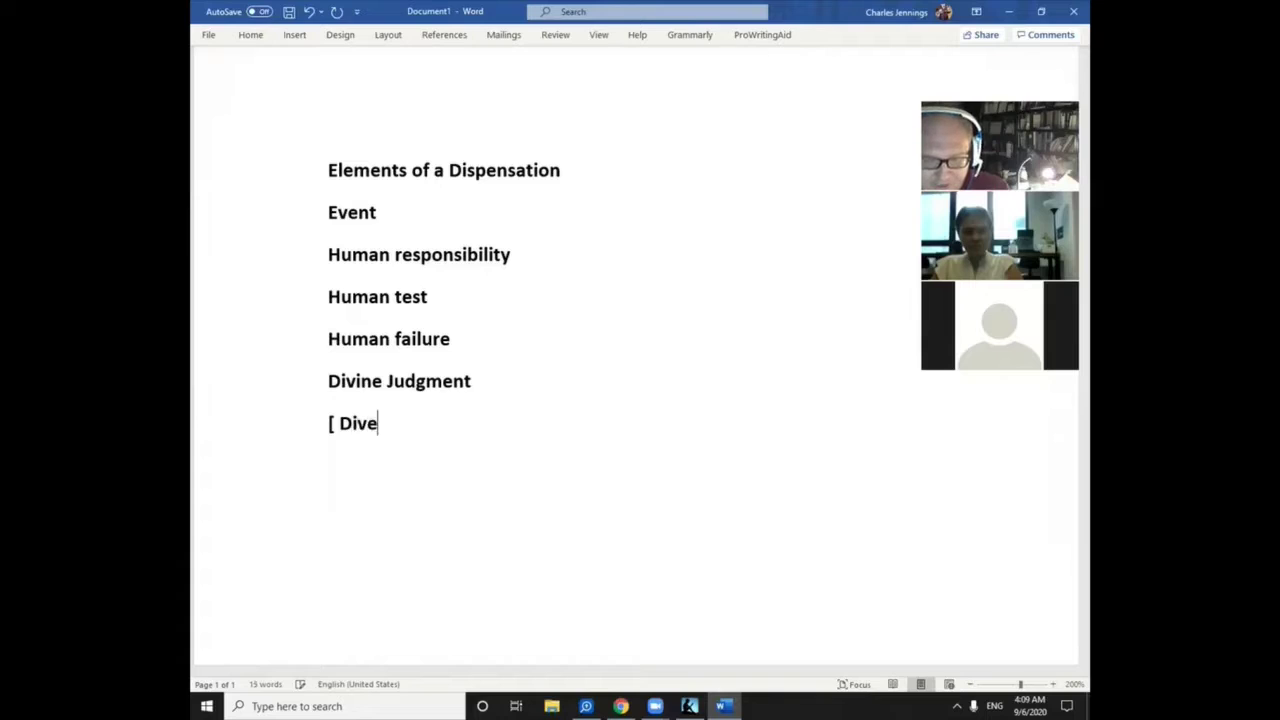
pyautogui.press('BackSpace')
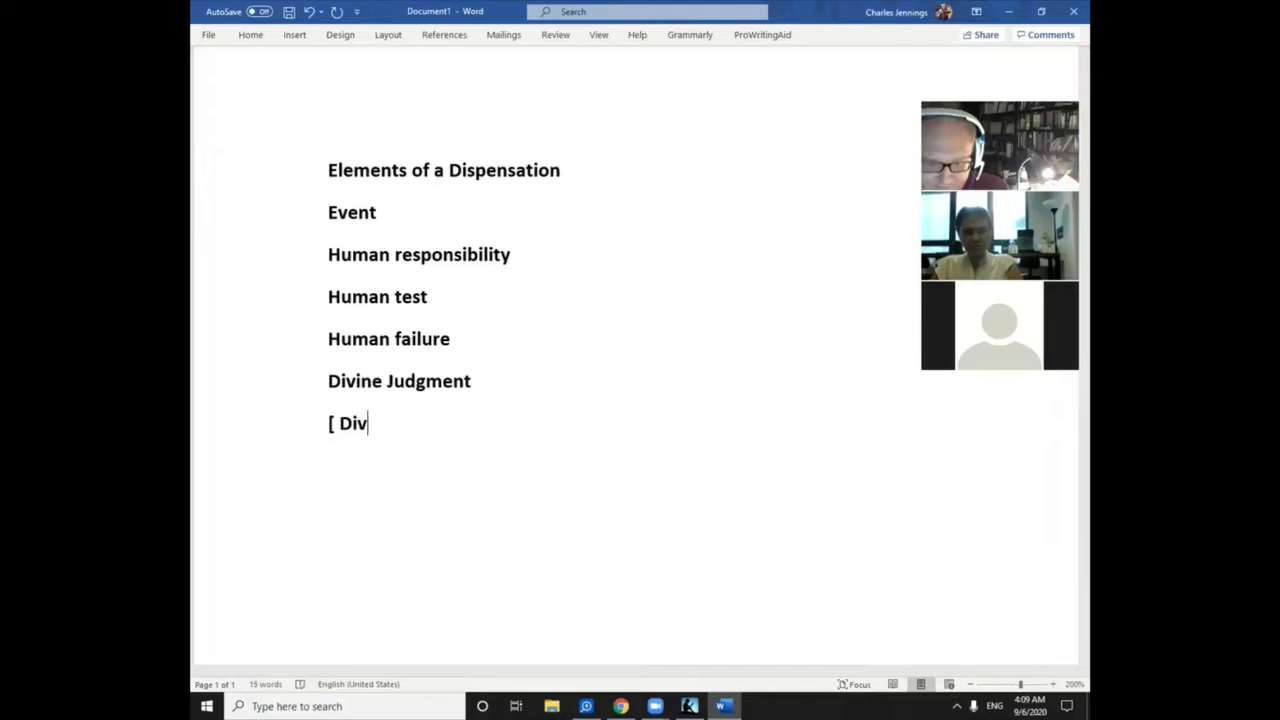
pyautogui.write('ine Gr')
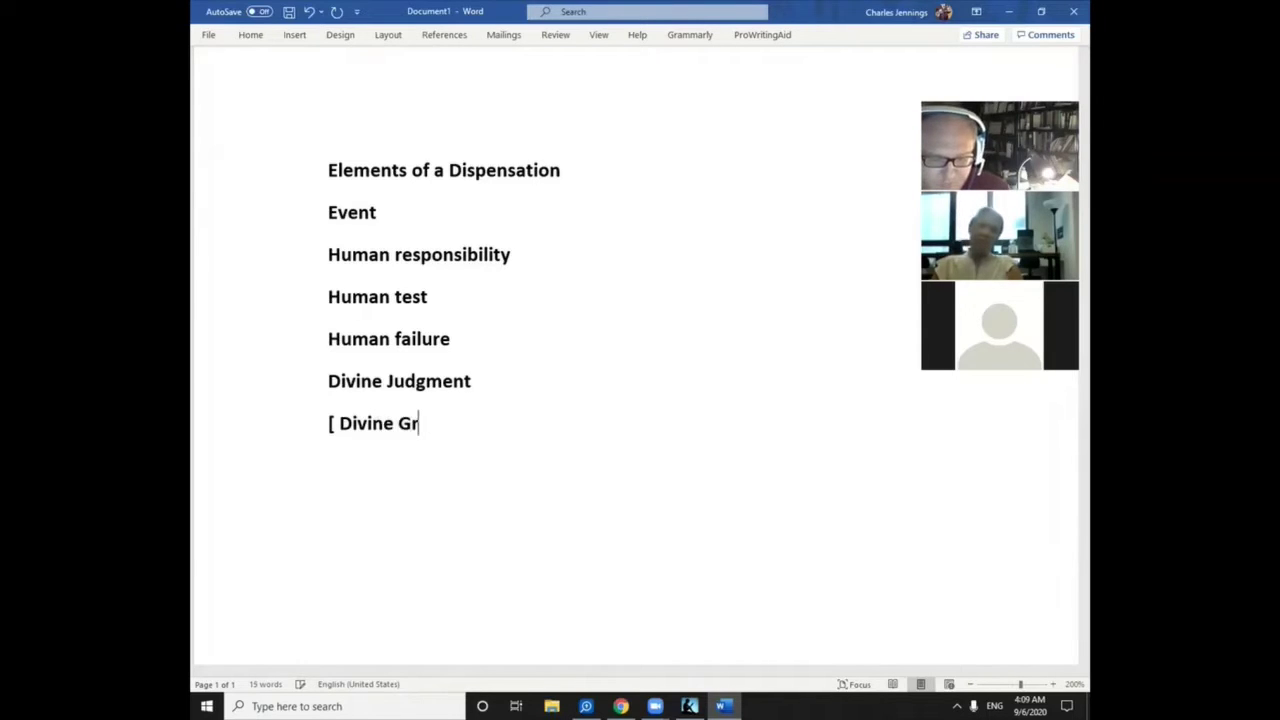
pyautogui.write('ace')
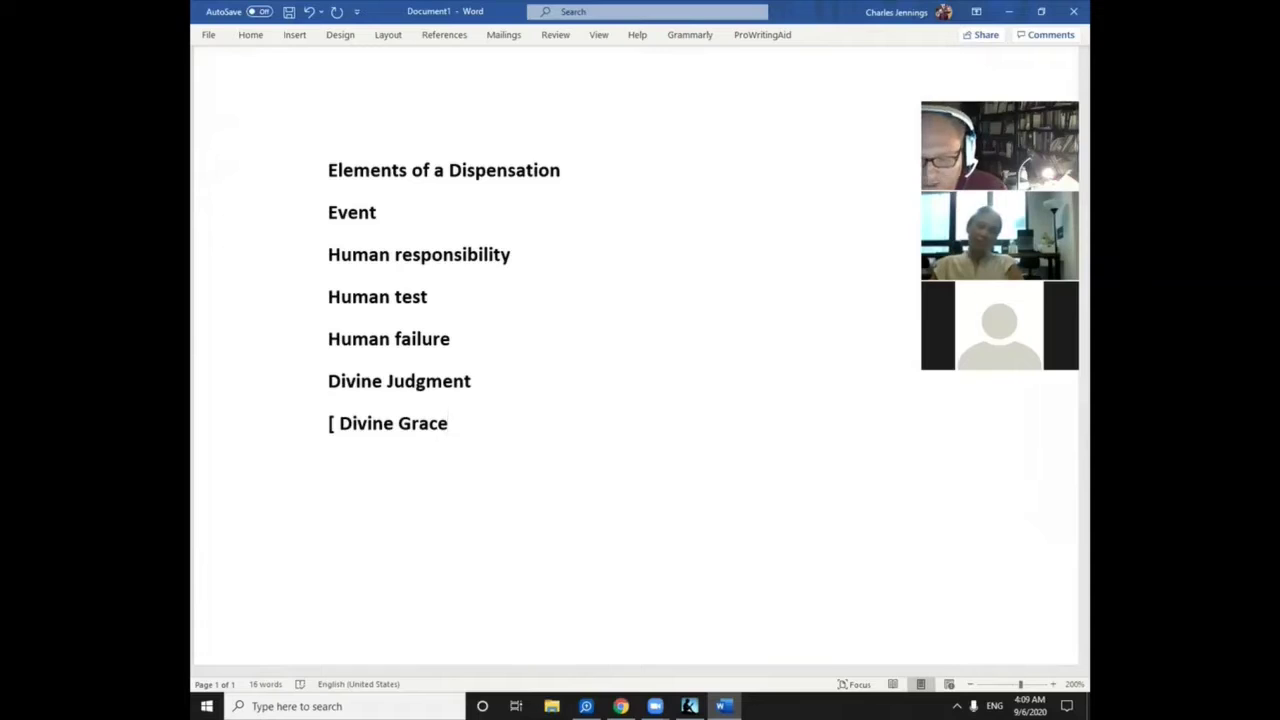
pyautogui.write(']')
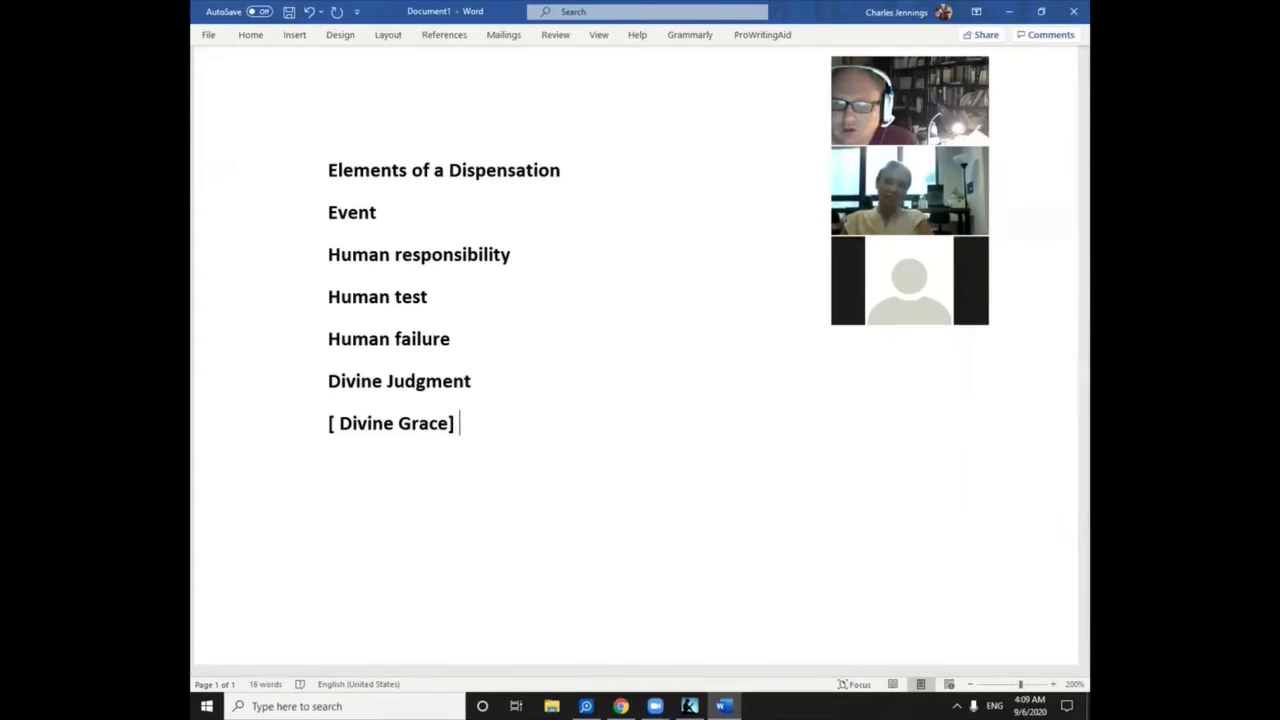
# Insert a new 'Innocence' line directly below the title
pyautogui.click(636, 208)
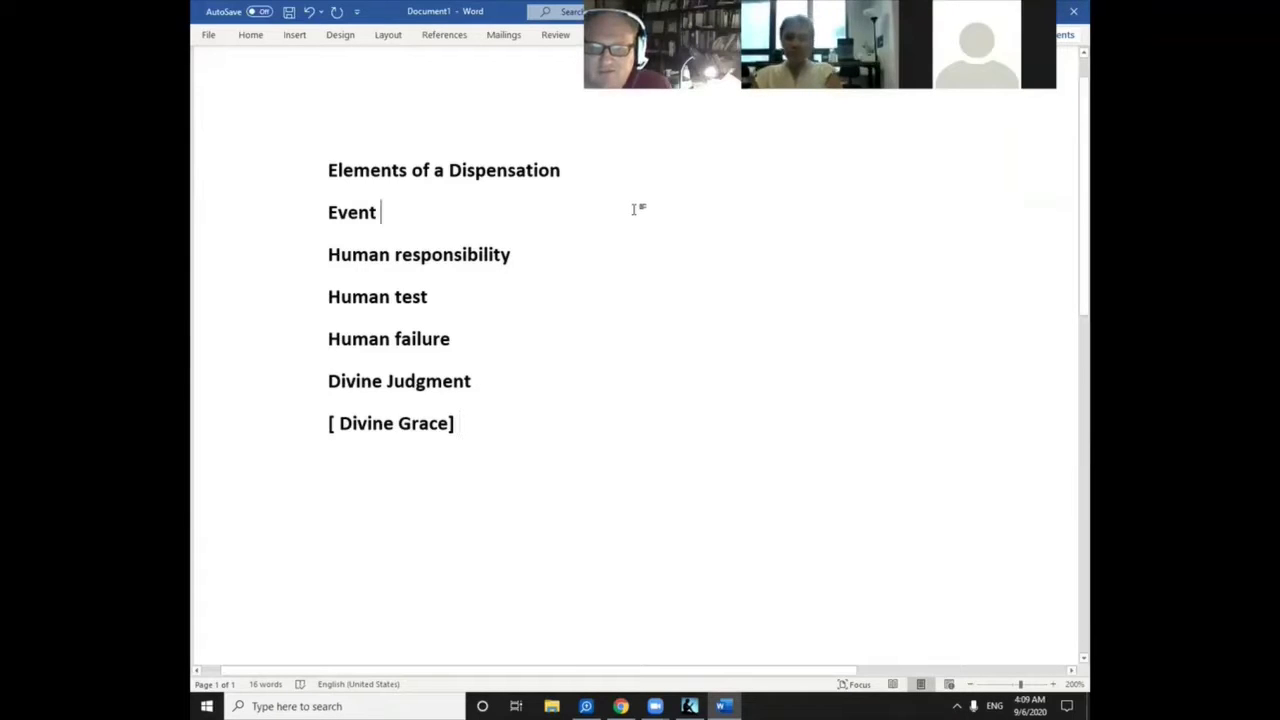
pyautogui.click(589, 177)
pyautogui.press('Return')
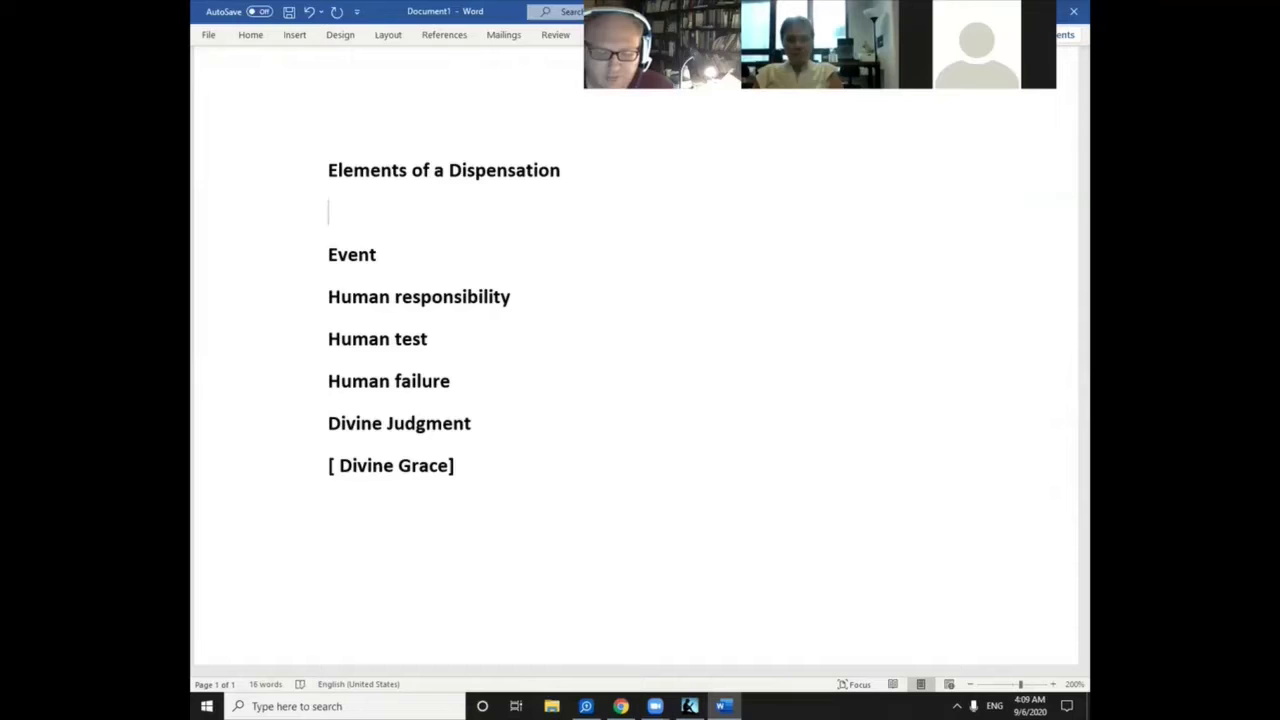
pyautogui.write('Innoc')
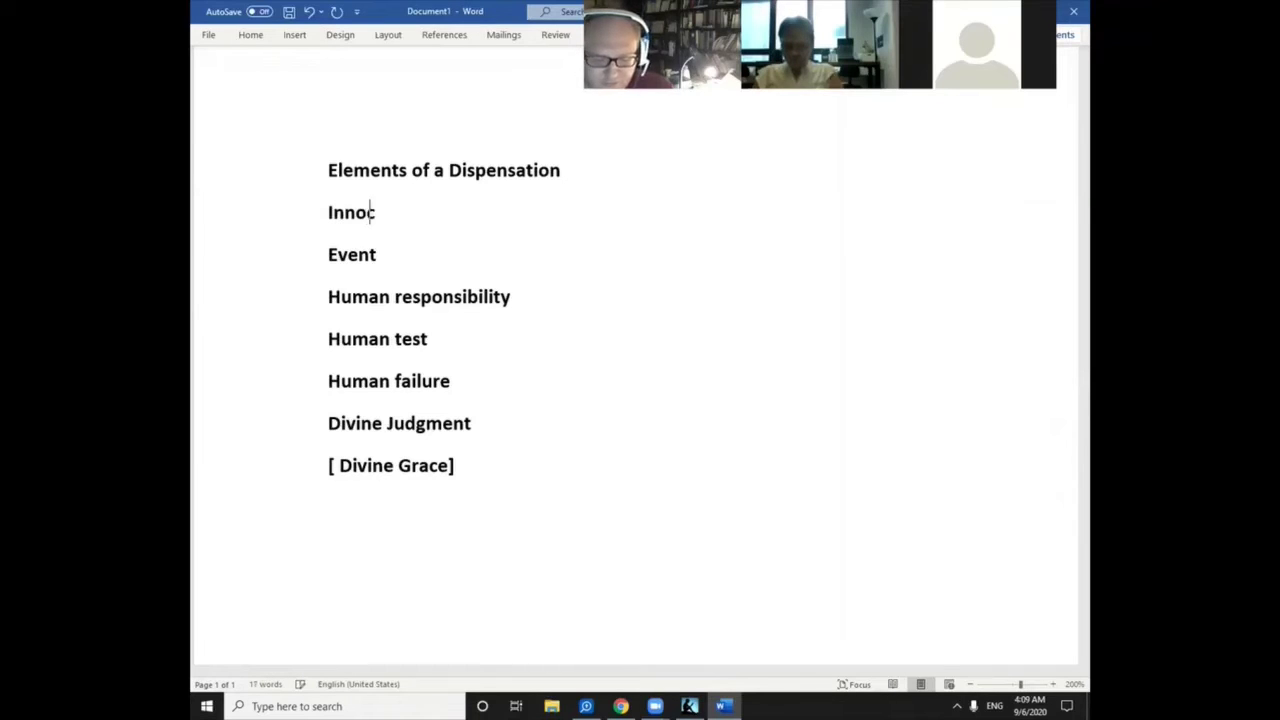
pyautogui.write('ence')
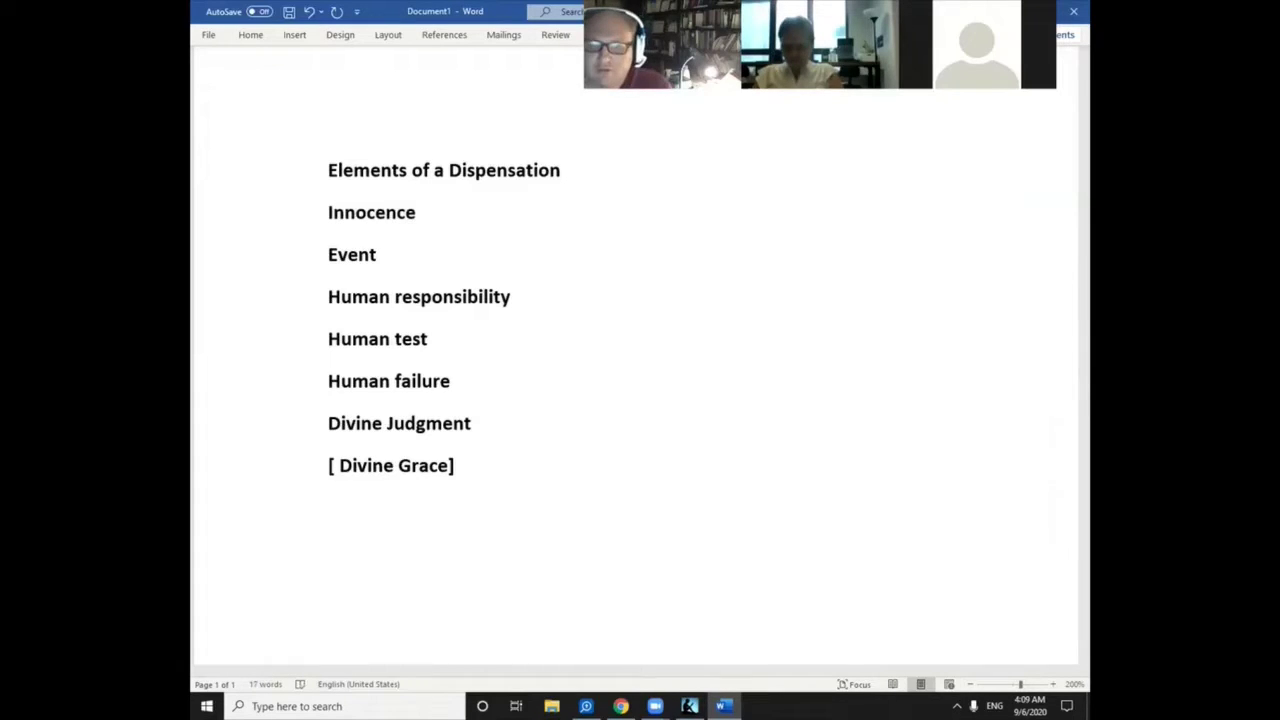
# Extend the lines to 'Event - creation' and 'Human responsibility - rule the creation'
pyautogui.click(556, 266)
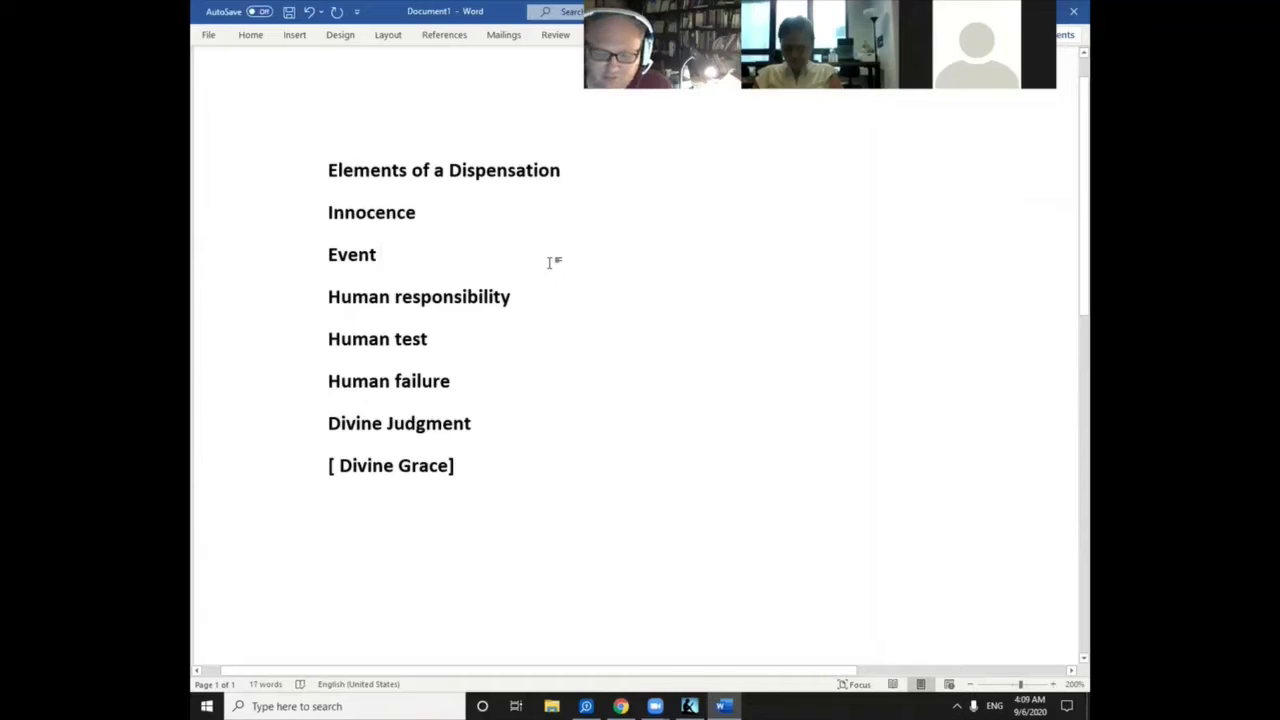
pyautogui.write('- creati')
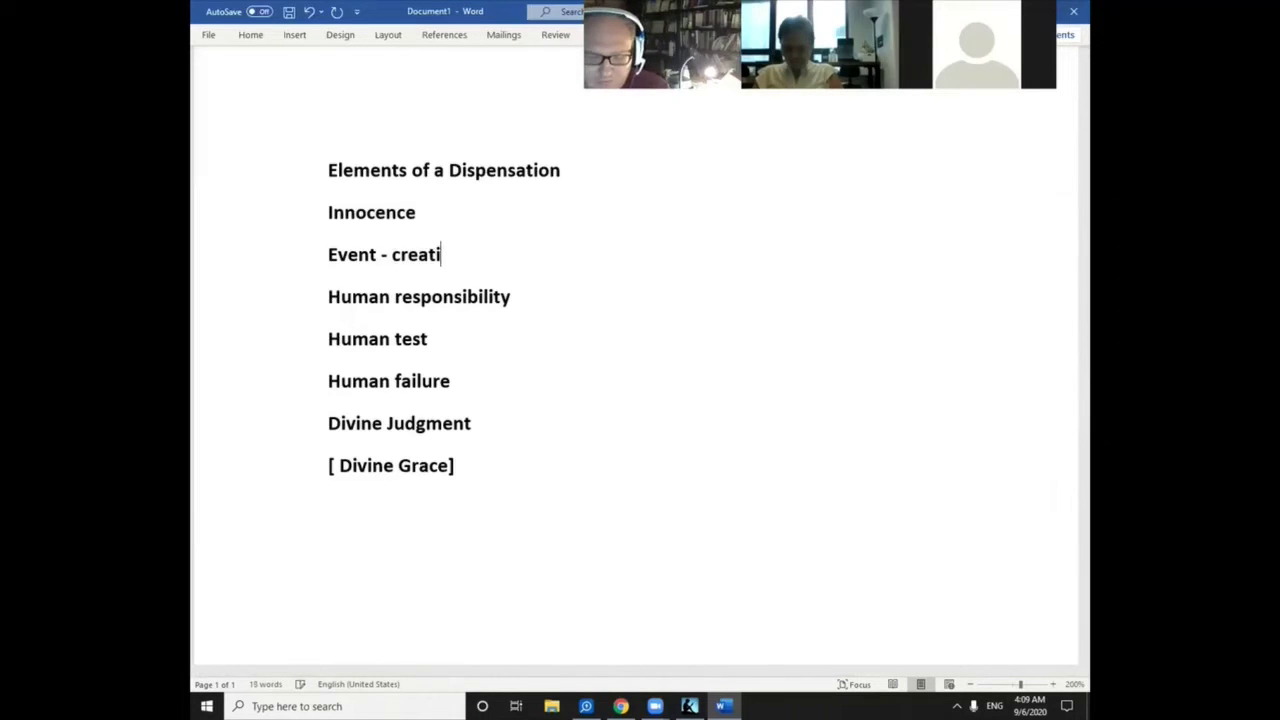
pyautogui.write('on')
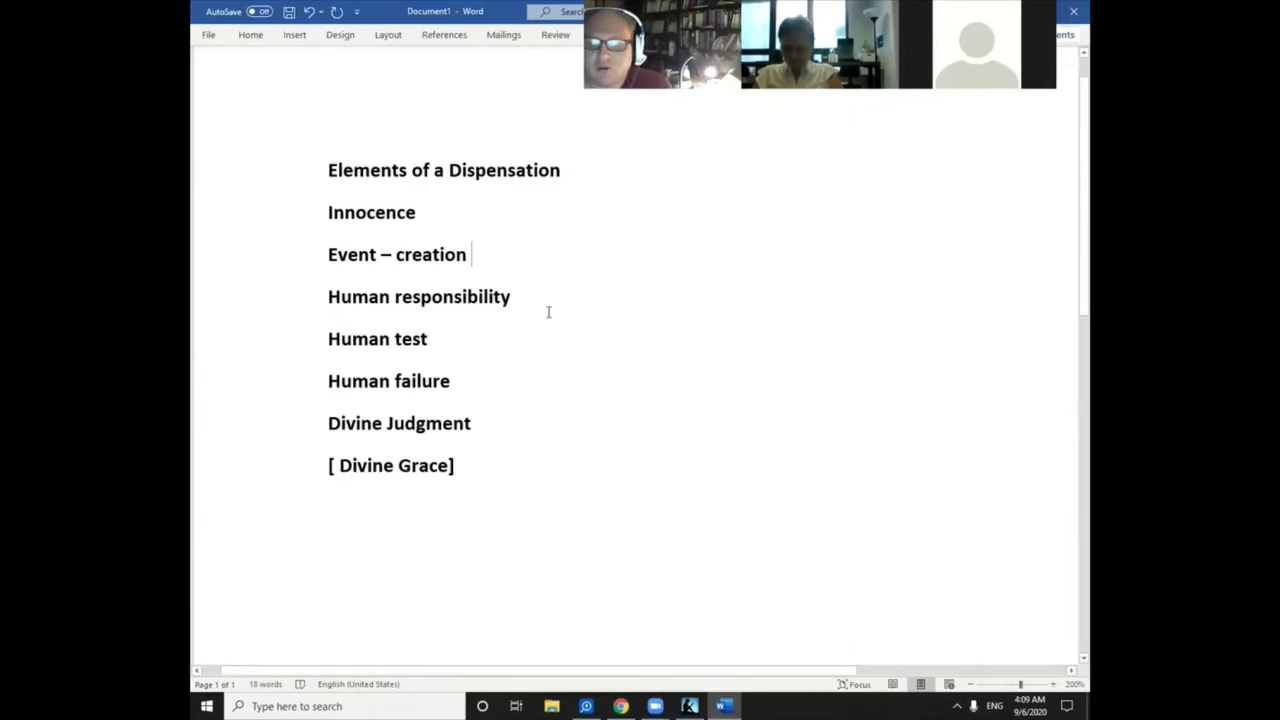
pyautogui.click(551, 303)
pyautogui.write('-')
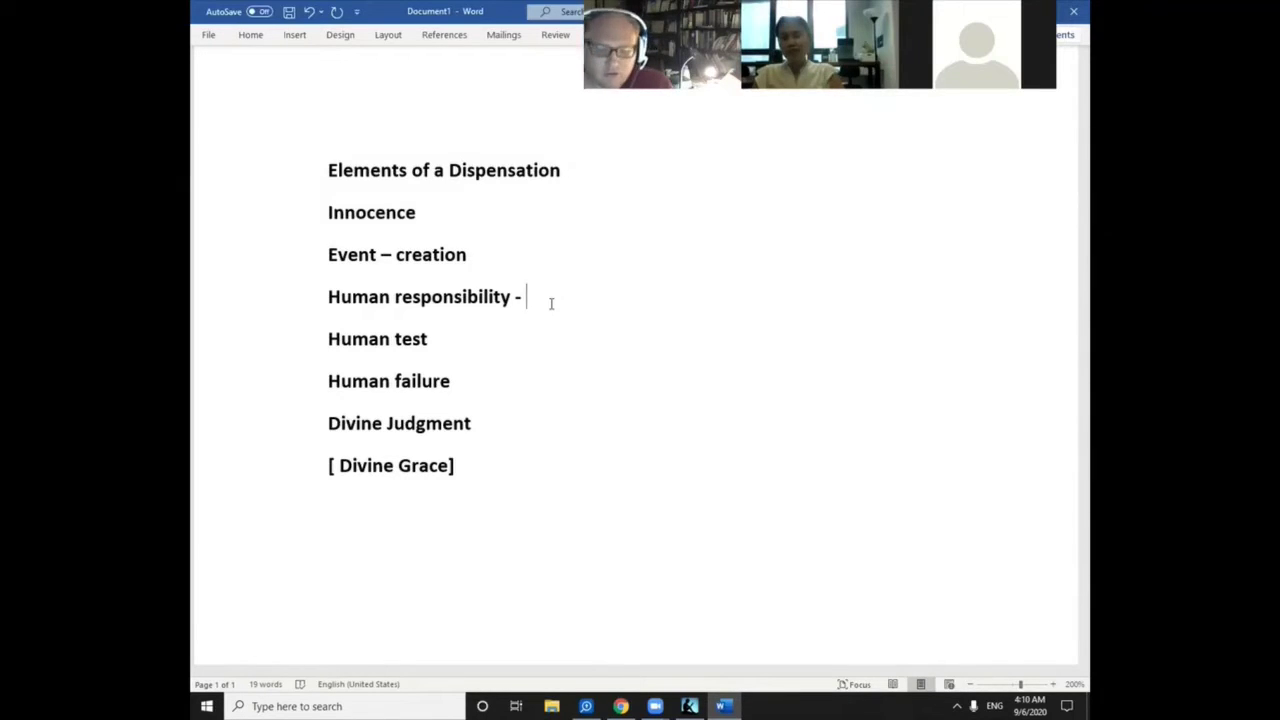
pyautogui.write('rule ')
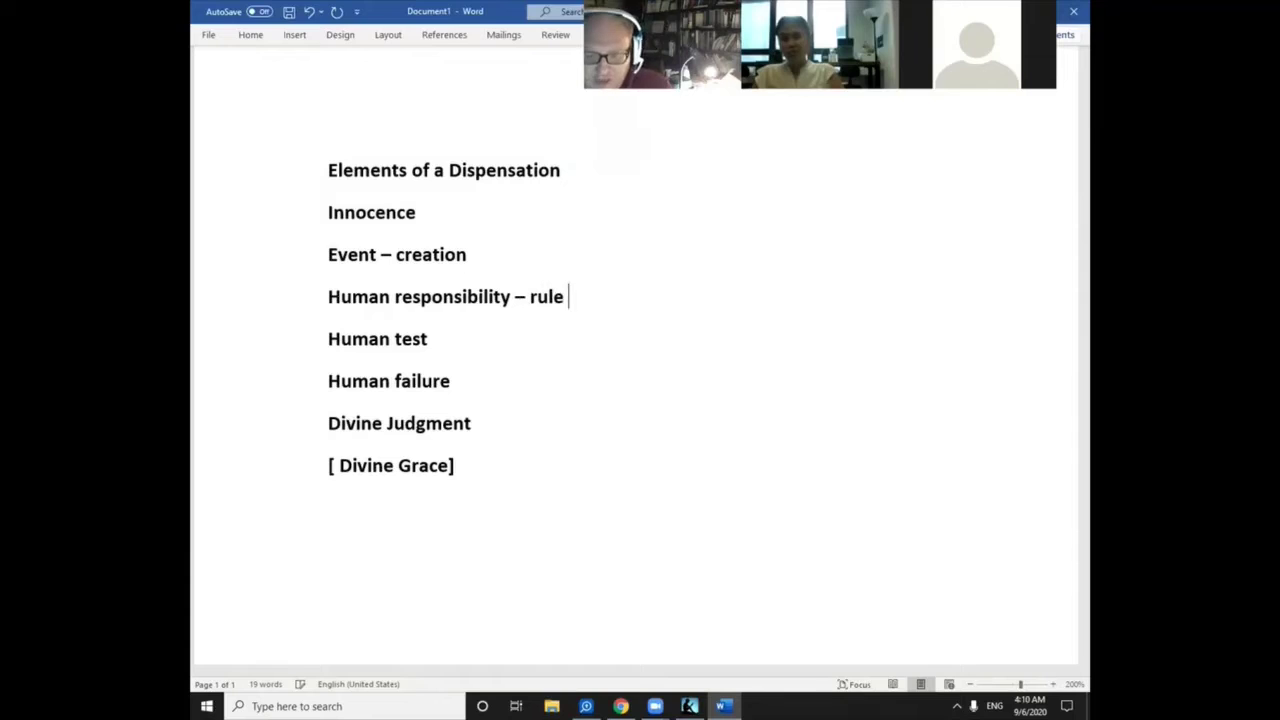
pyautogui.write('the creation')
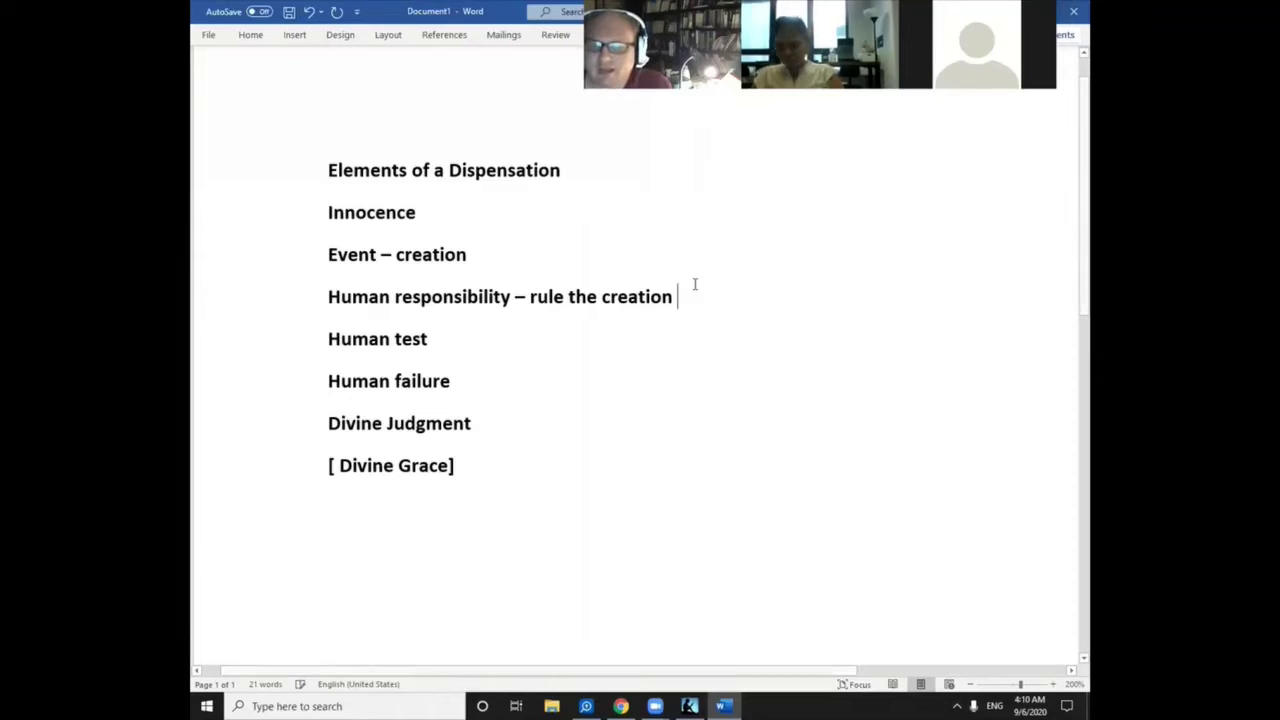
# Extend the Human test line to 'Human test – (serpent temptation)'
pyautogui.click(617, 306)
pyautogui.click(594, 330)
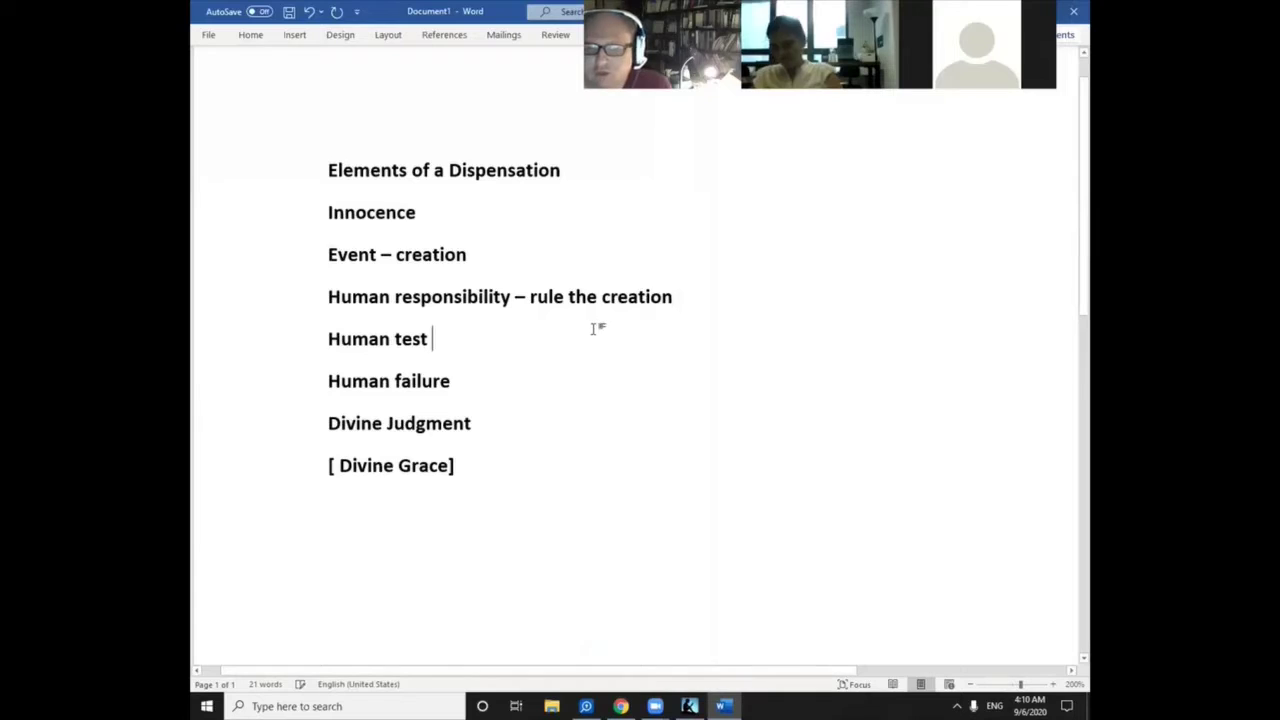
pyautogui.scroll(-2, 646, 286)
pyautogui.scroll(1, 638, 289)
pyautogui.scroll(1, 638, 290)
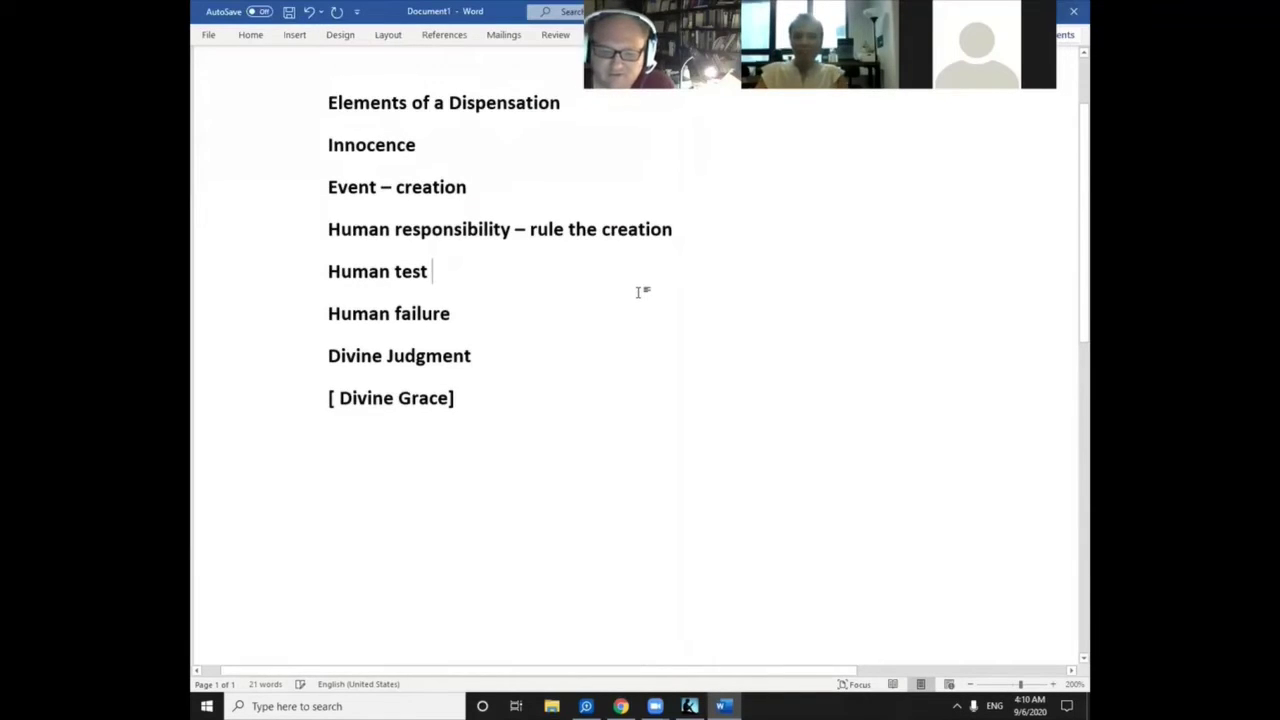
pyautogui.write('-')
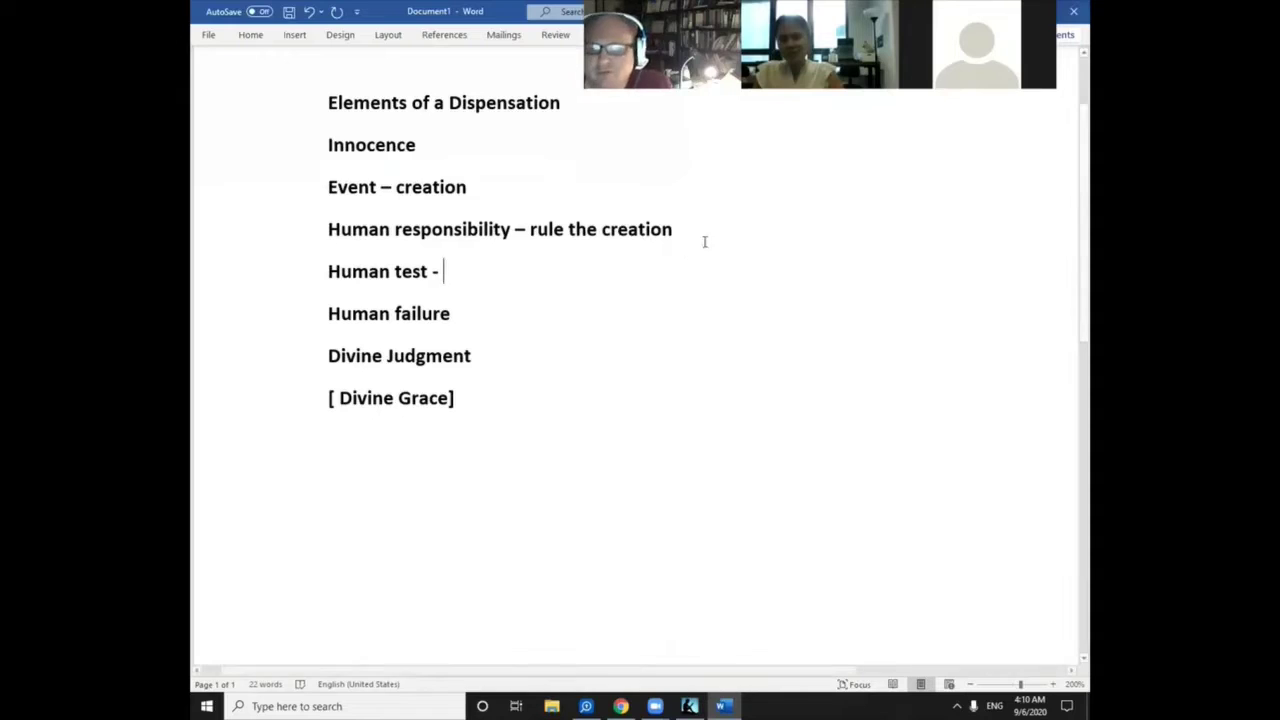
pyautogui.moveTo(676, 230); pyautogui.dragTo(328, 233)
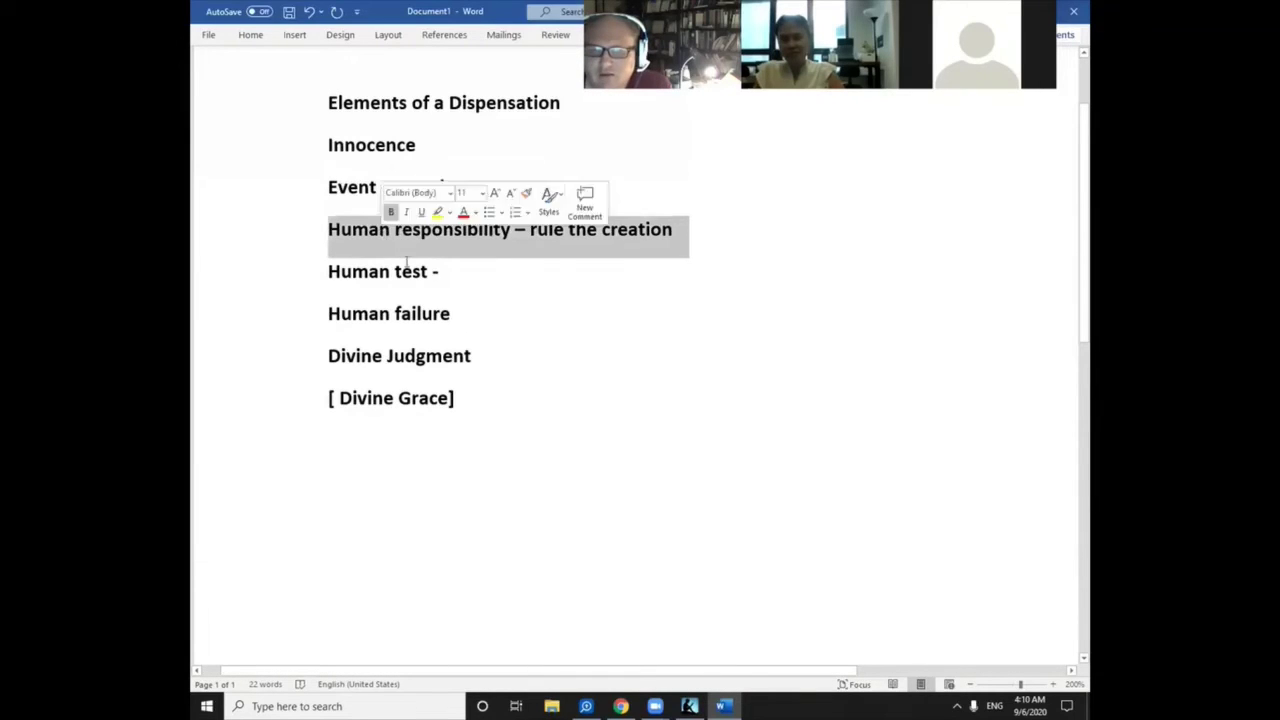
pyautogui.moveTo(451, 274); pyautogui.dragTo(341, 275)
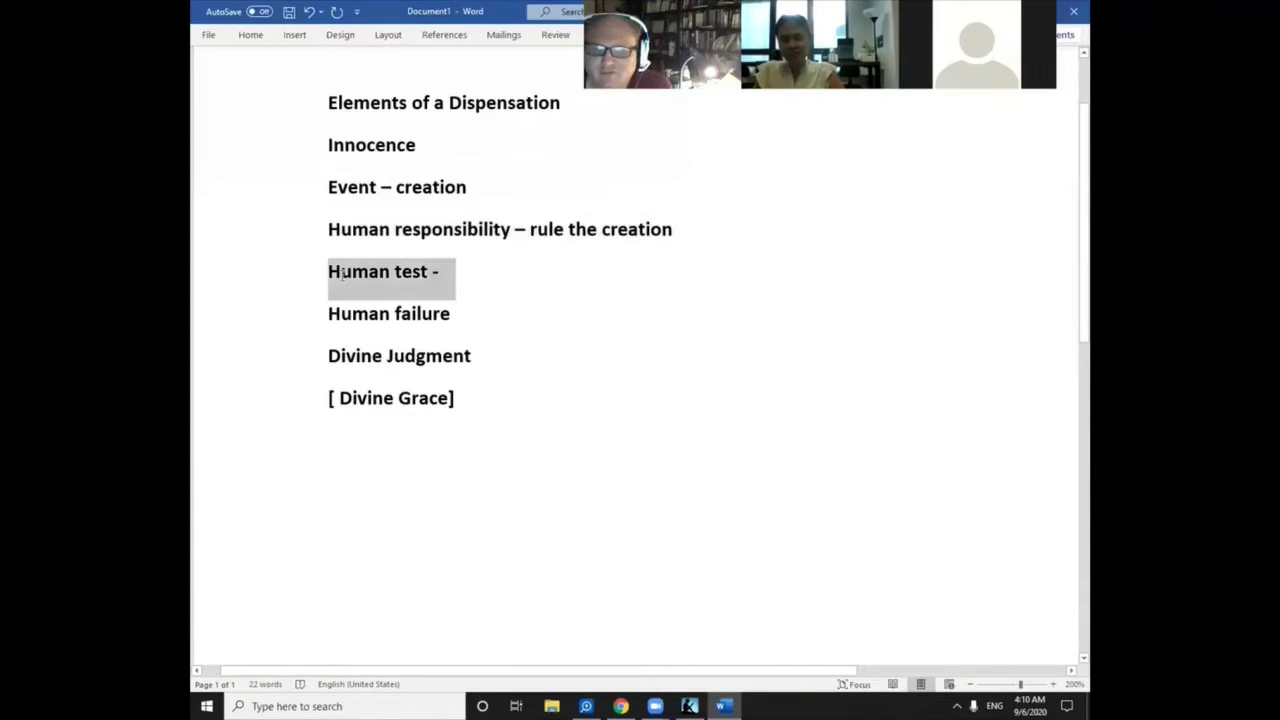
pyautogui.click(447, 272)
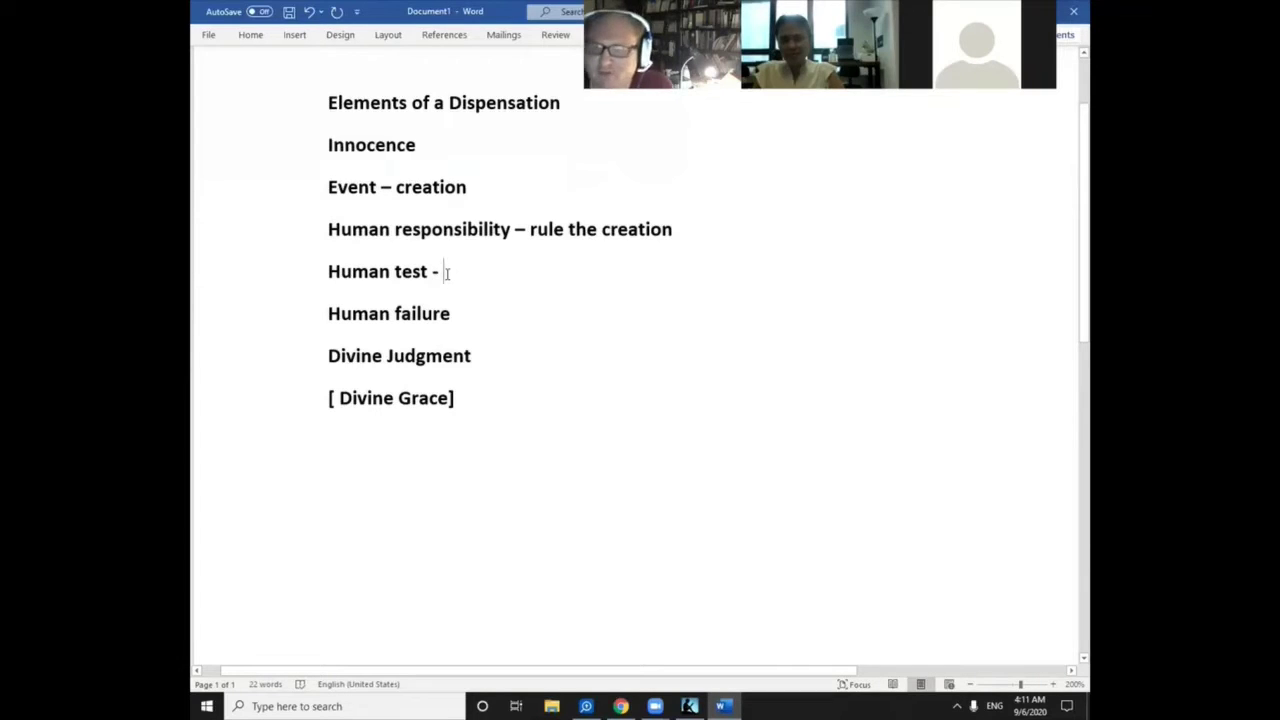
pyautogui.write('(')
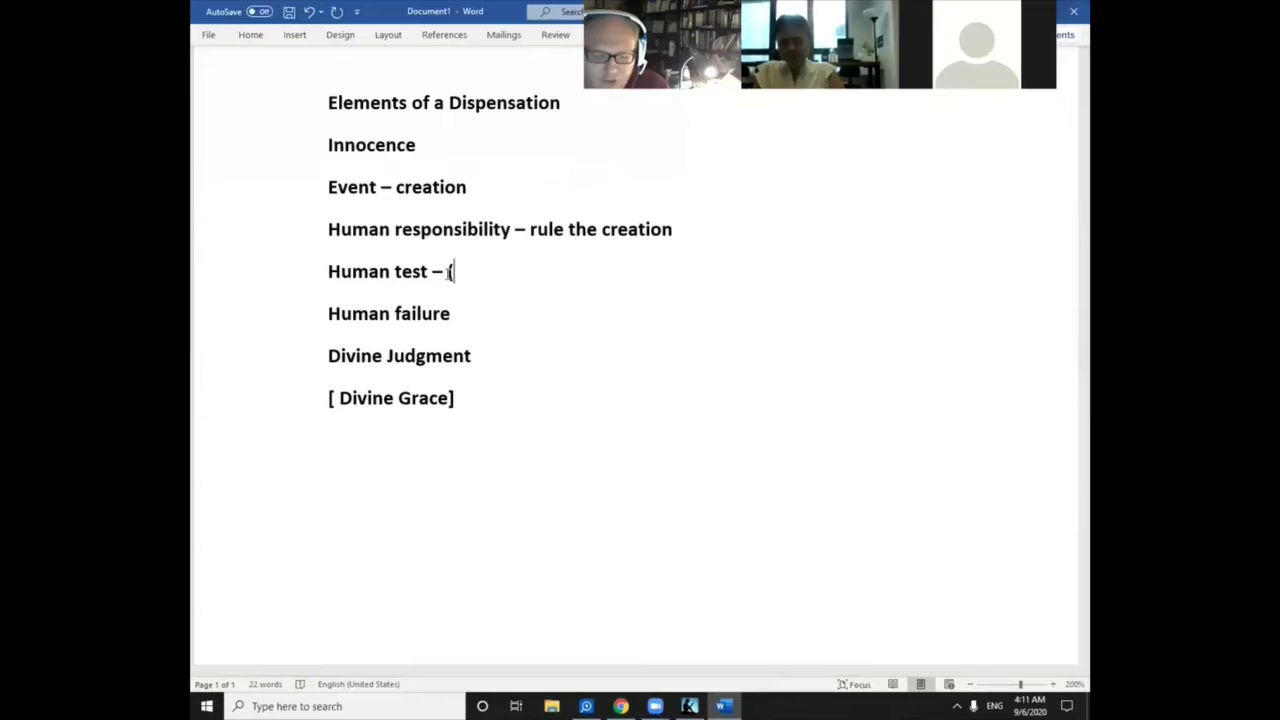
pyautogui.write('serpent')
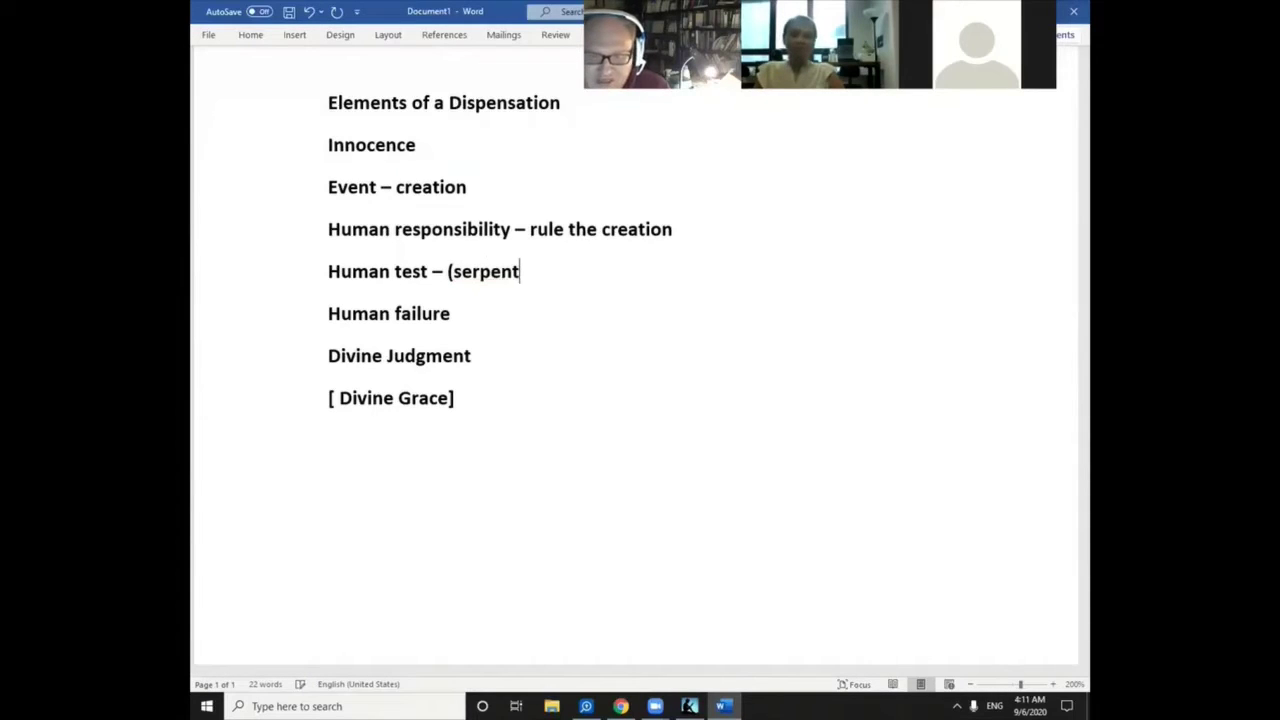
pyautogui.write(' tempt')
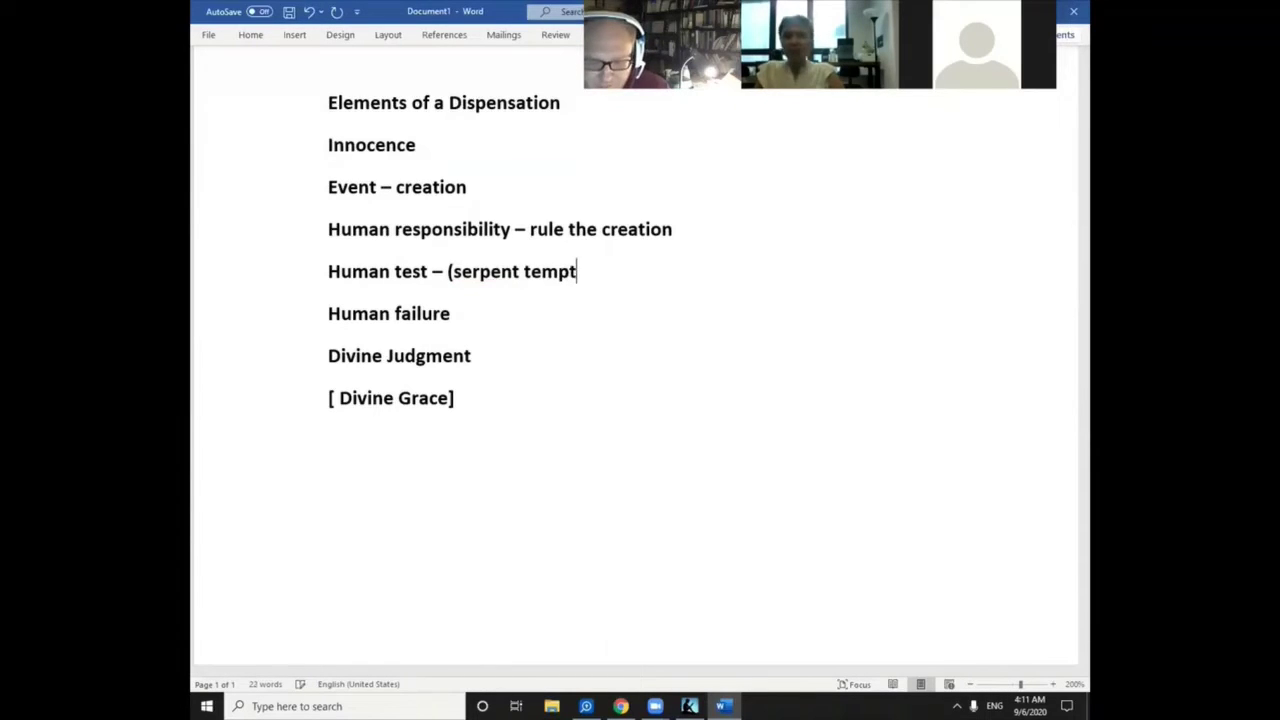
pyautogui.write('ation)')
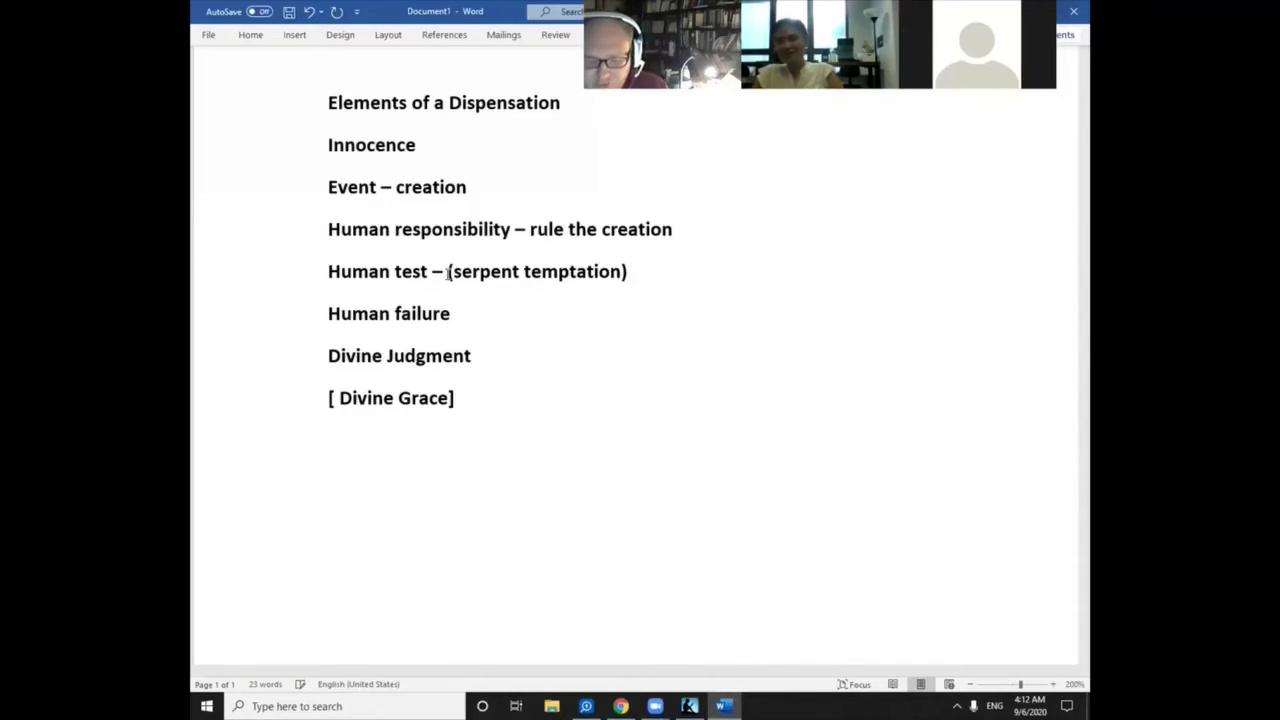
# Insert 'fruit' before '(serpent temptation)' on the Human test line, fixing the typo
pyautogui.write('fr')
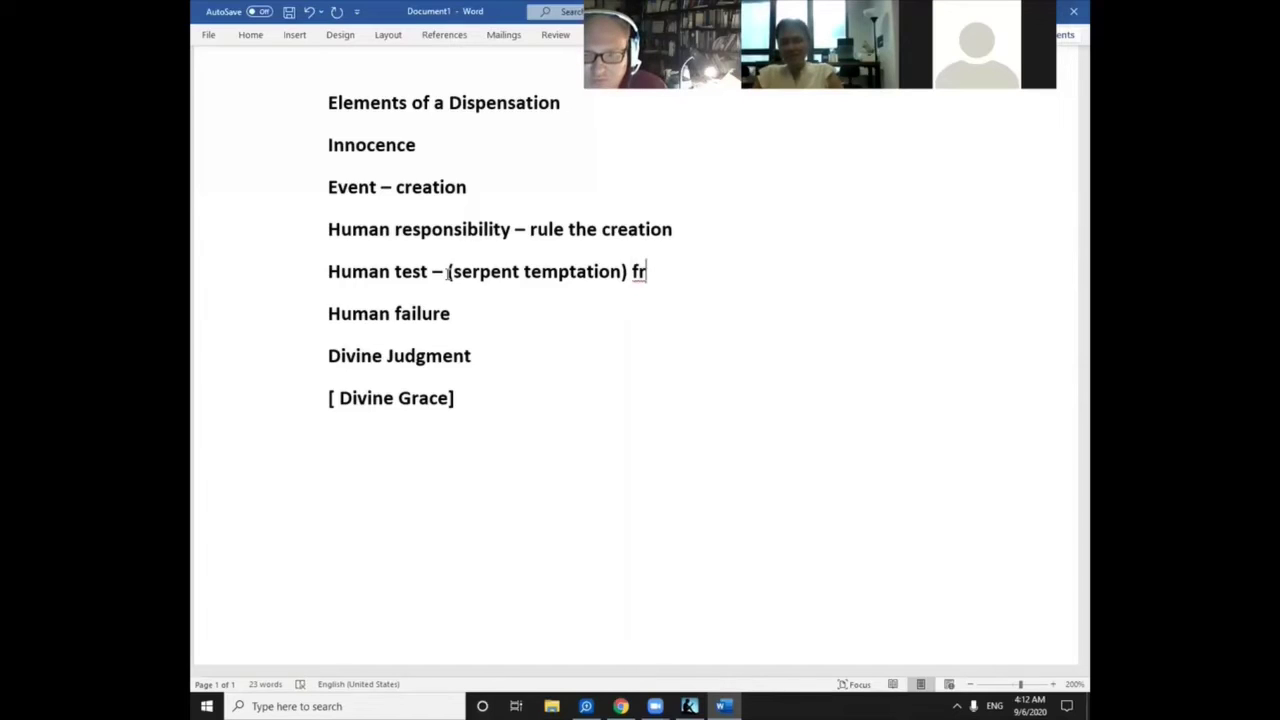
pyautogui.write('uti')
pyautogui.press('BackSpace')
pyautogui.press('BackSpace')
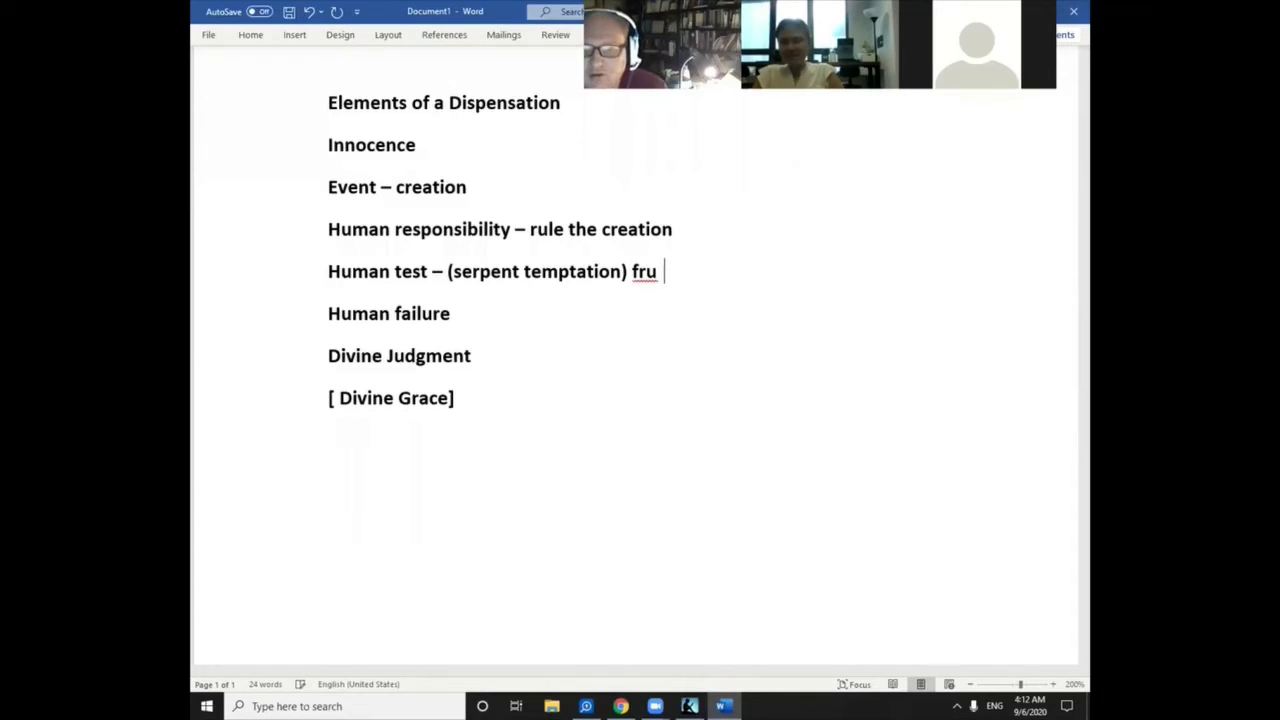
pyautogui.press('BackSpace')
pyautogui.write('it')
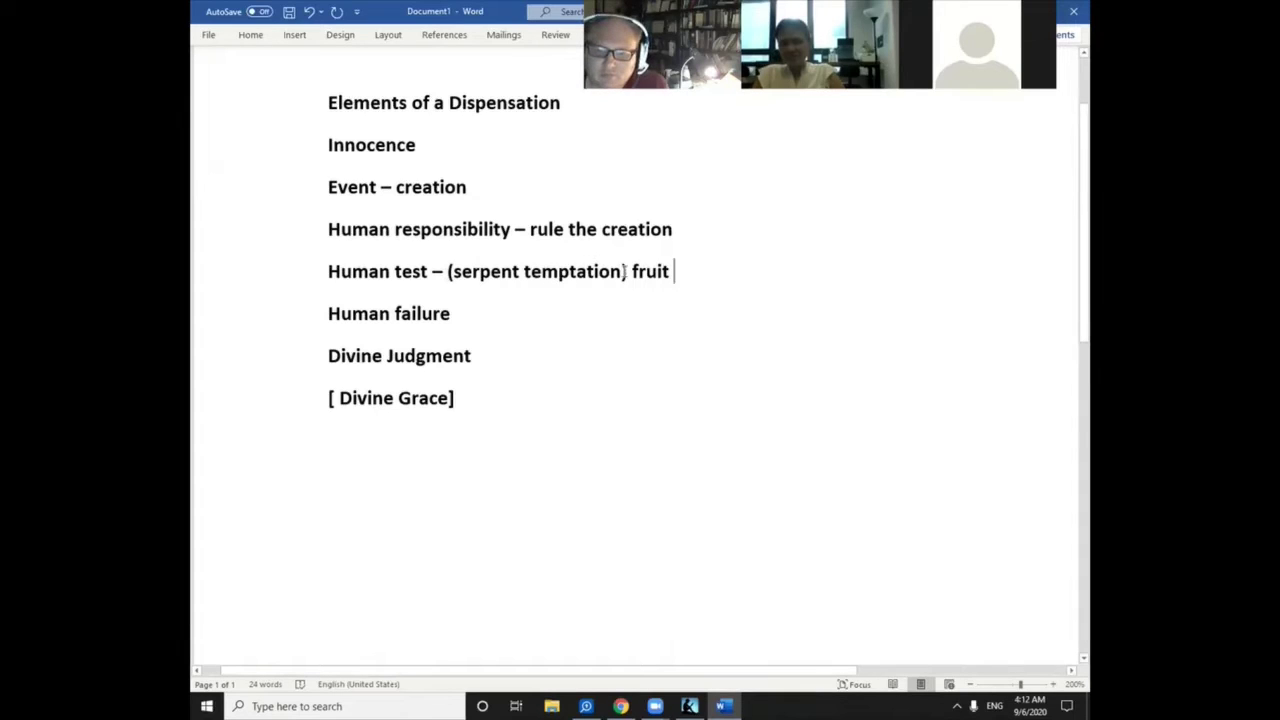
pyautogui.moveTo(626, 271); pyautogui.dragTo(458, 279)
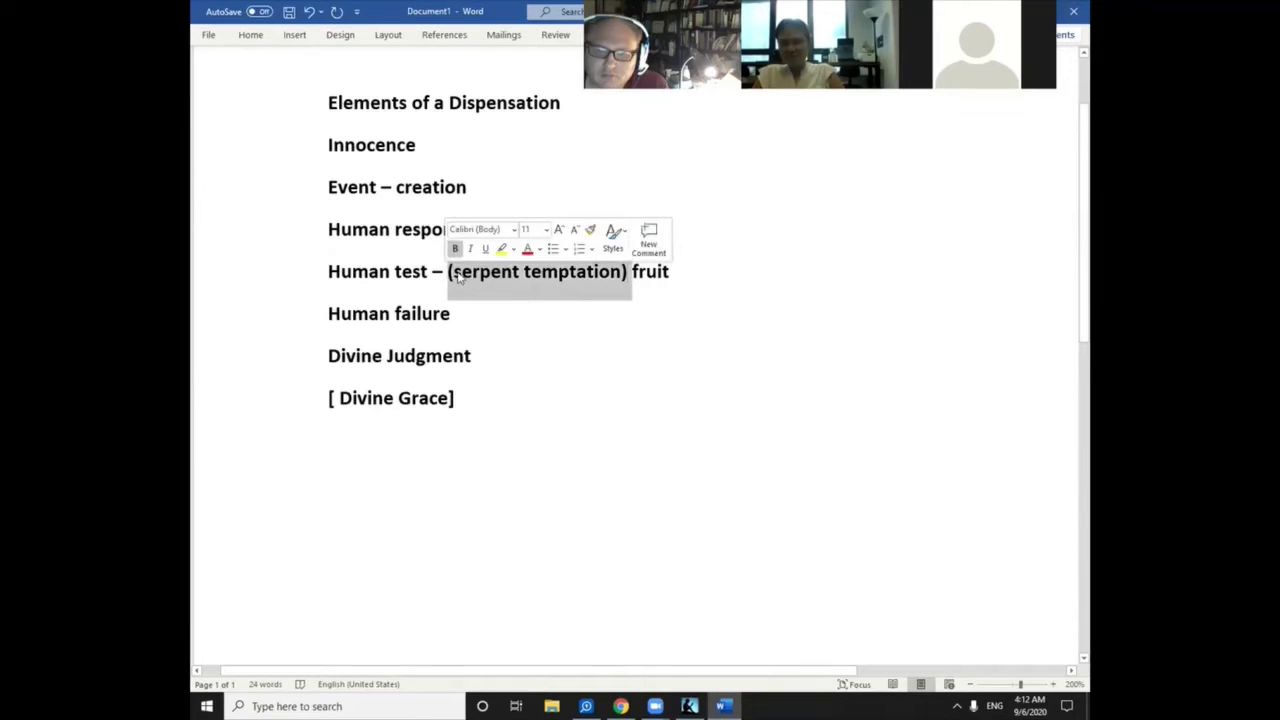
pyautogui.rightClick(462, 277)
pyautogui.click(490, 284)
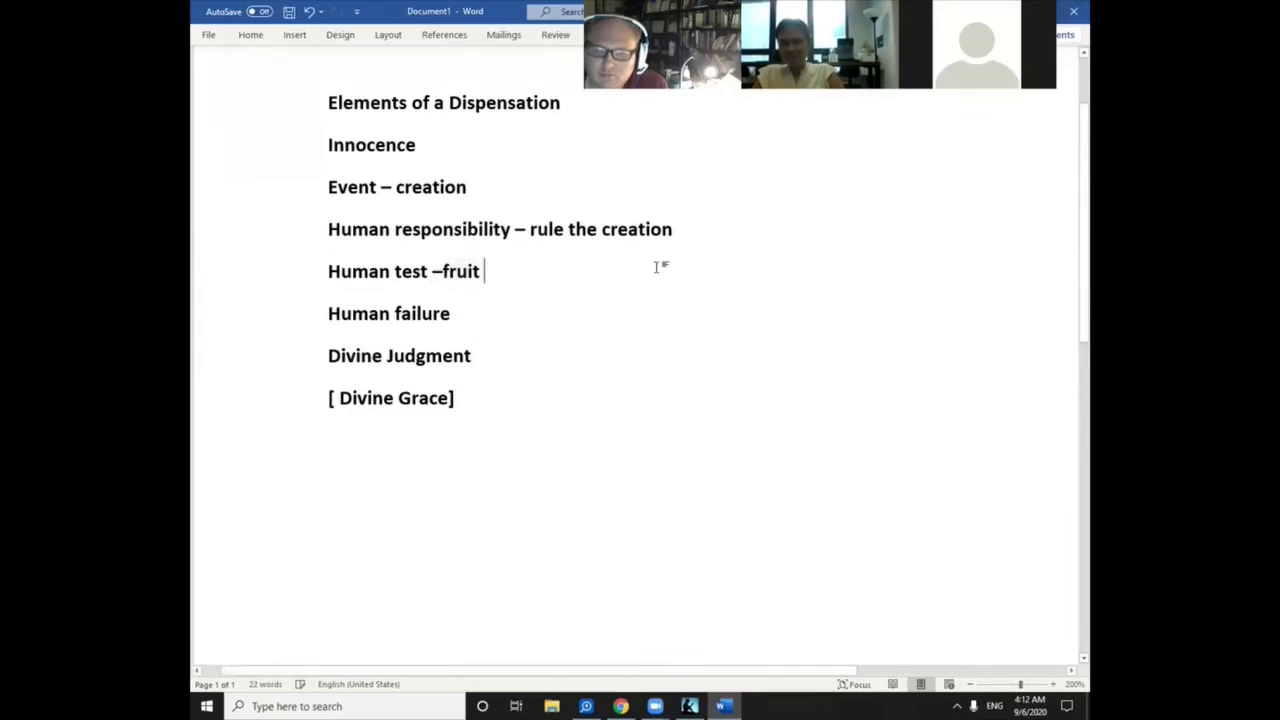
pyautogui.hotkey('ctrl', 'z')
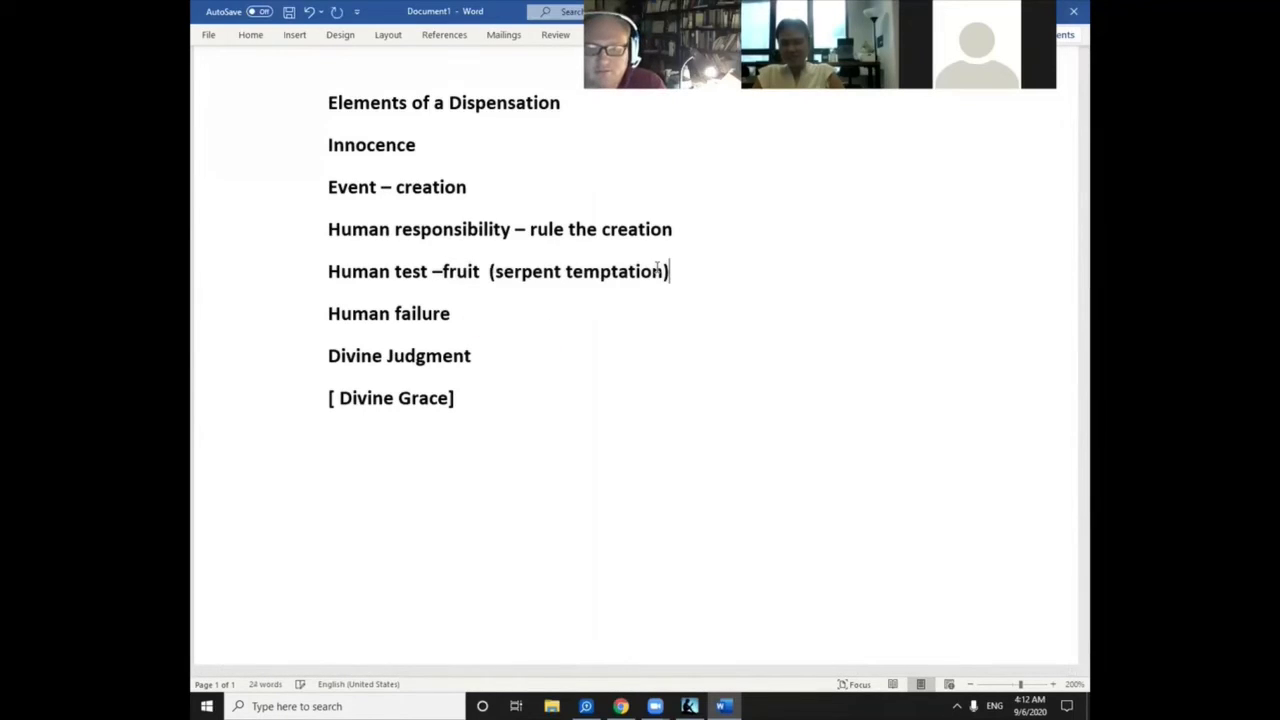
# Add a dash after 'Human failure' and delete the doubled space after 'fruit'
pyautogui.click(588, 309)
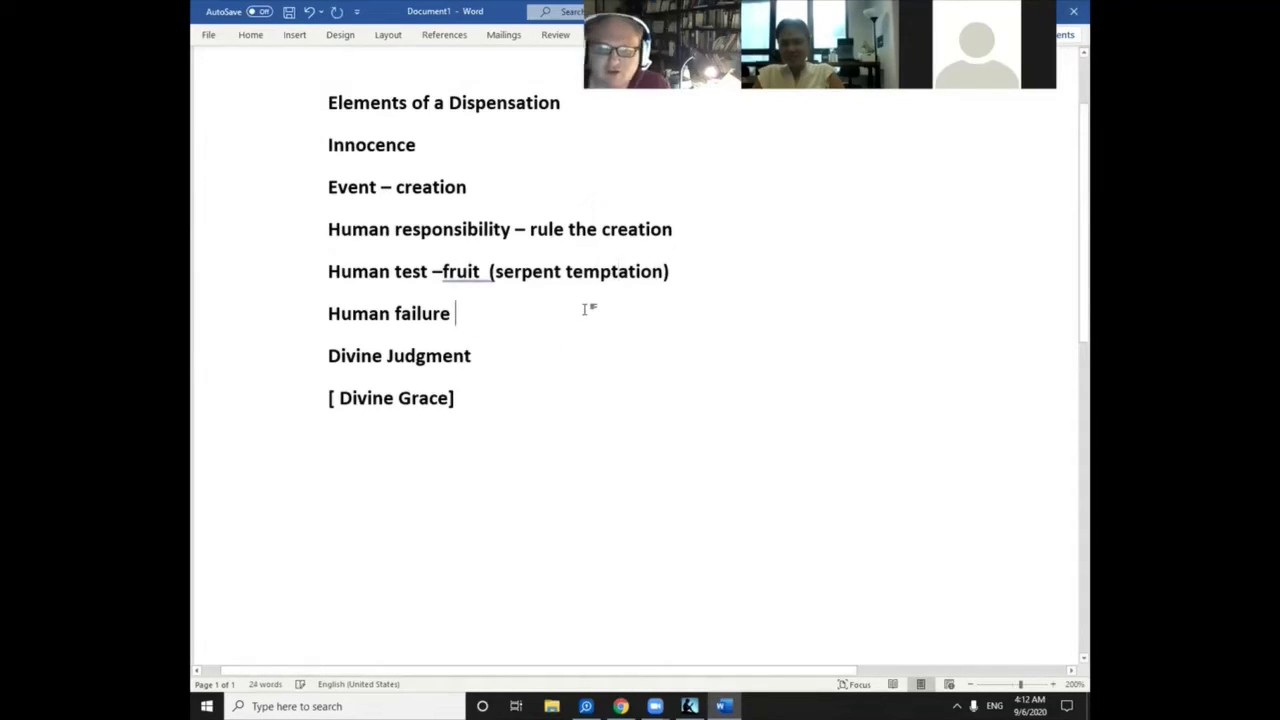
pyautogui.press('BackSpace')
pyautogui.write('-')
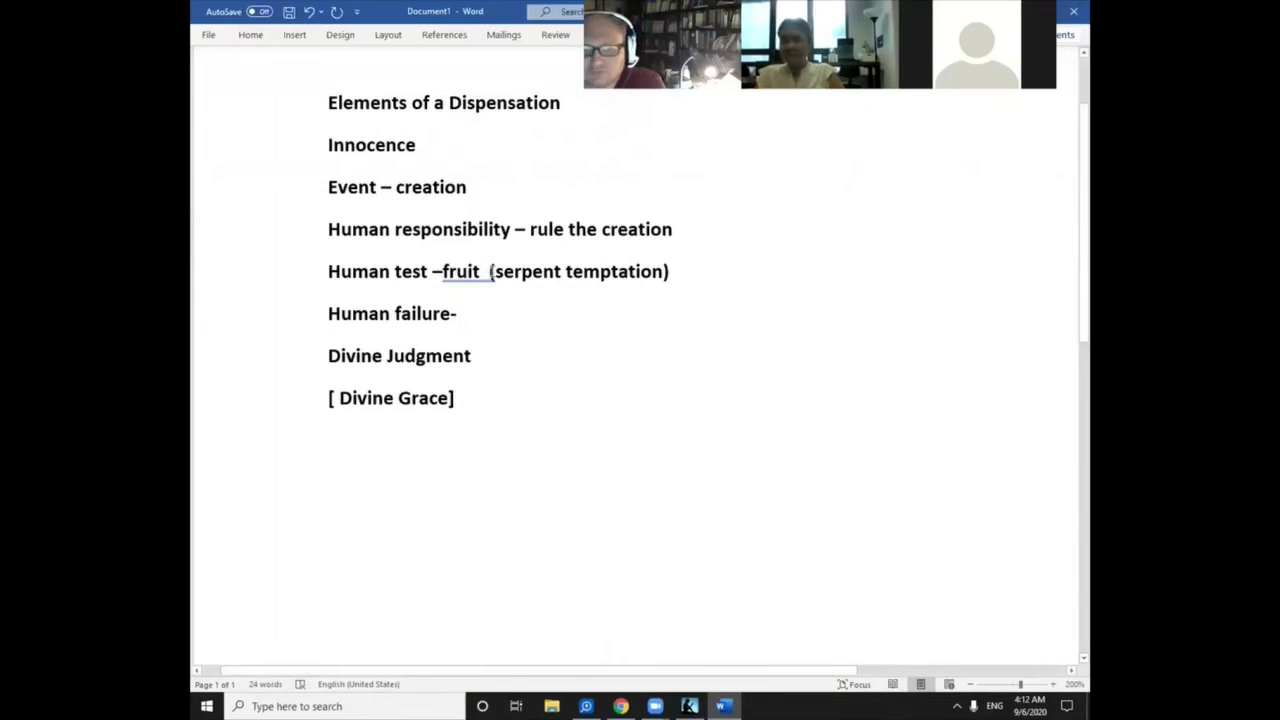
pyautogui.click(490, 271)
pyautogui.press('BackSpace')
# Type 'ate the fruit' after 'Human failure-'
pyautogui.click(507, 314)
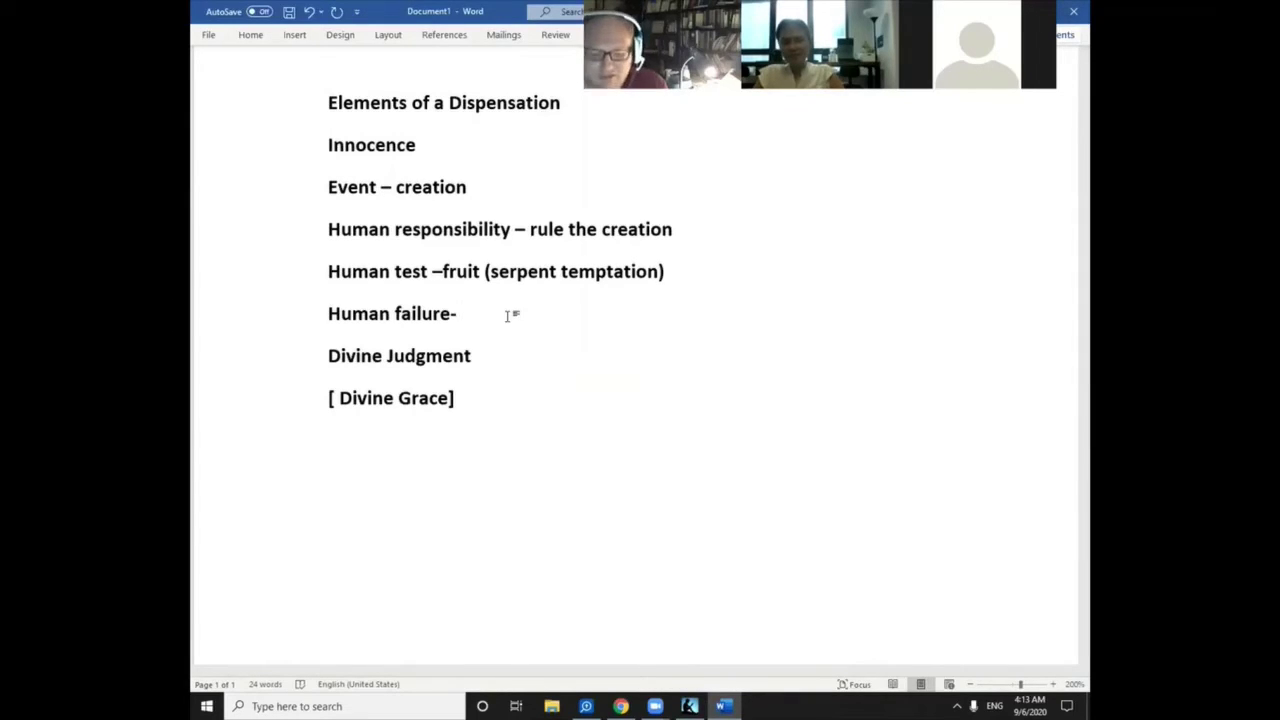
pyautogui.write('ate th')
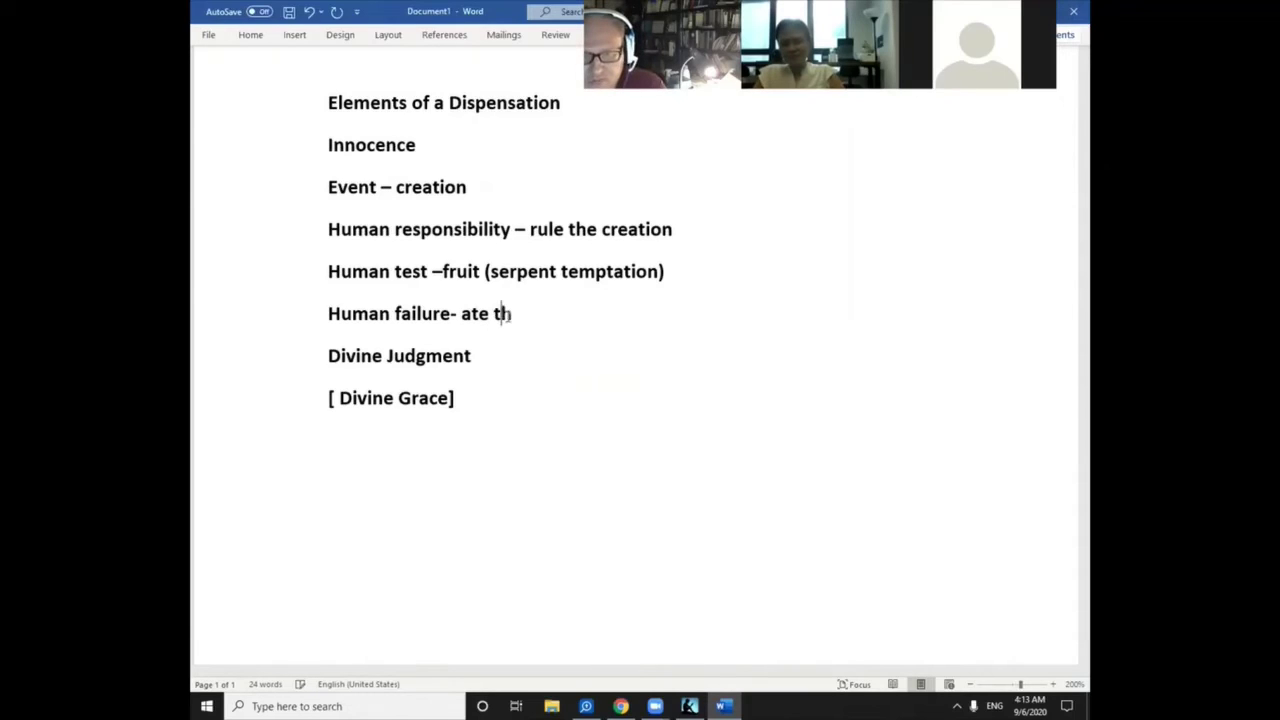
pyautogui.write('e fruit')
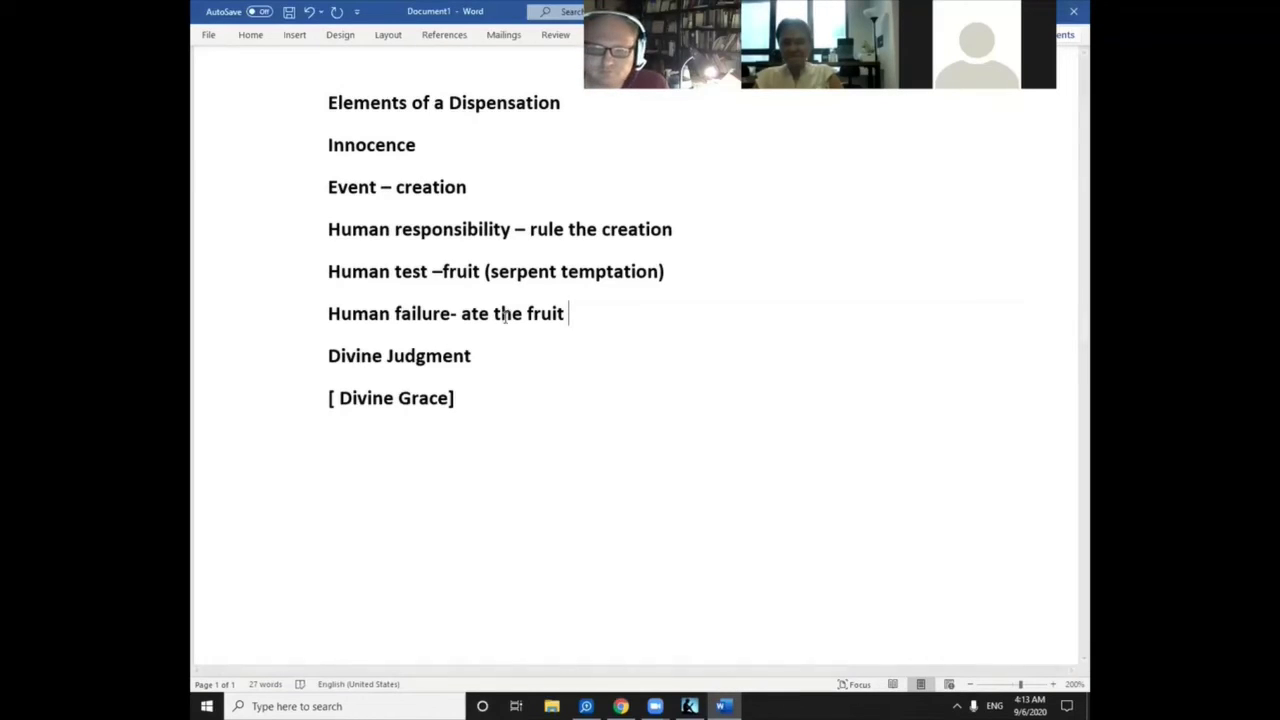
# Replace the trailing space after 'Divine Judgment' with '- expelled from the garden'
pyautogui.click(480, 355)
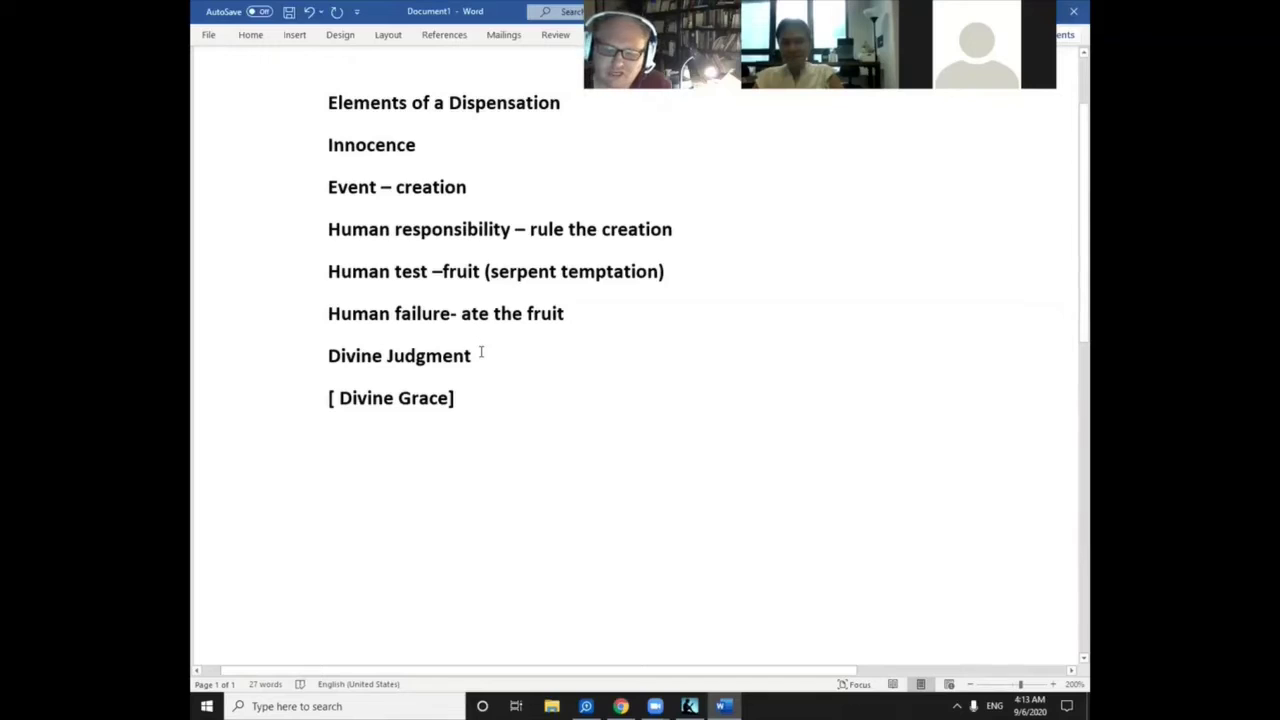
pyautogui.press('BackSpace')
pyautogui.write('-')
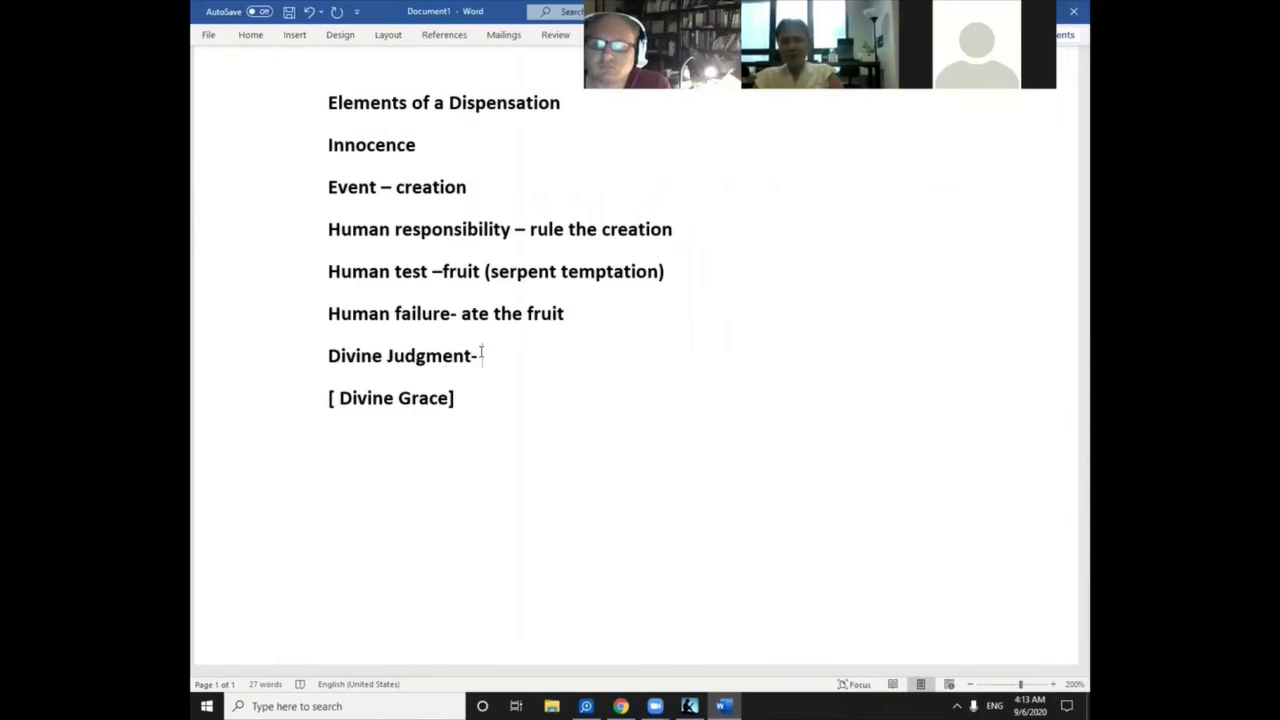
pyautogui.write('e')
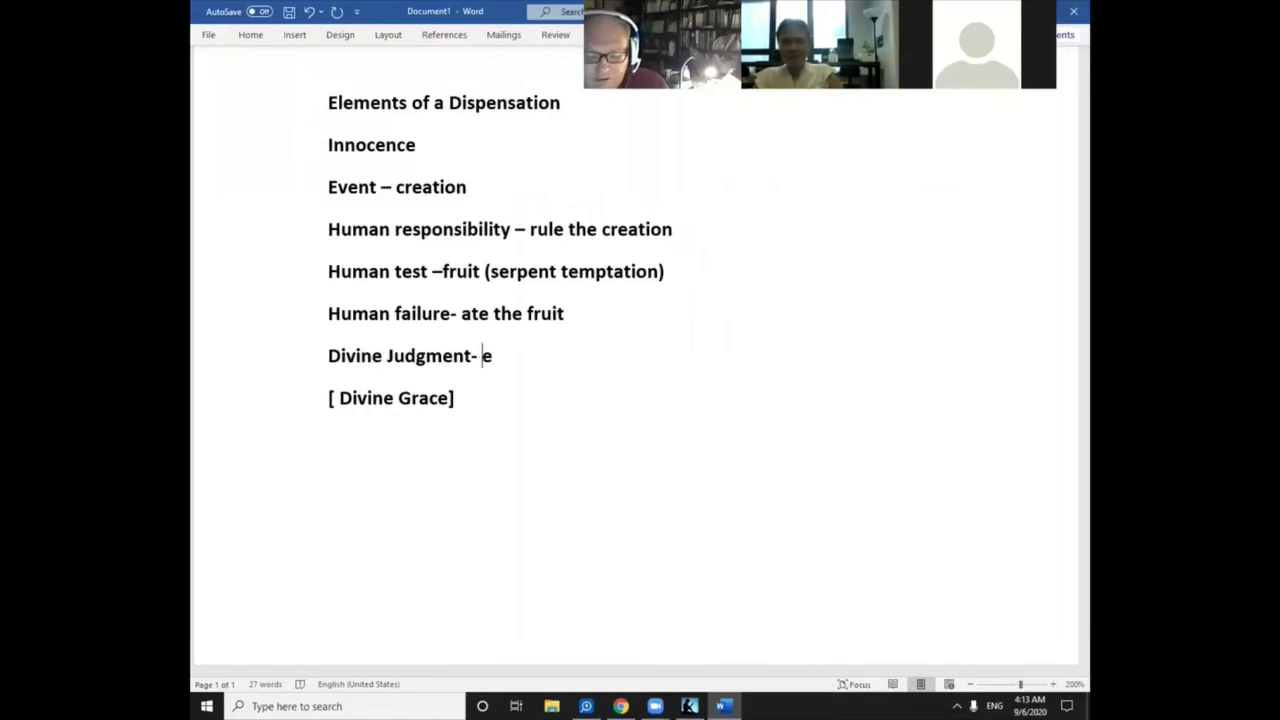
pyautogui.write('xpelled')
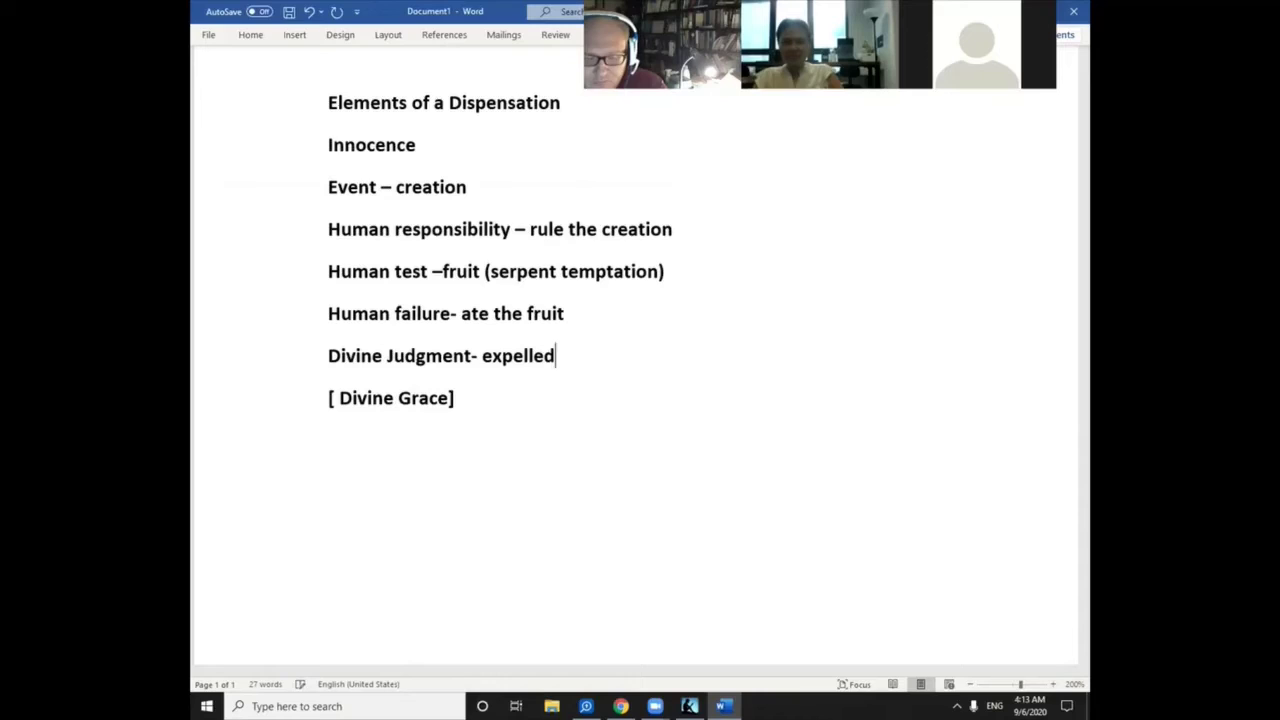
pyautogui.write(' from the g')
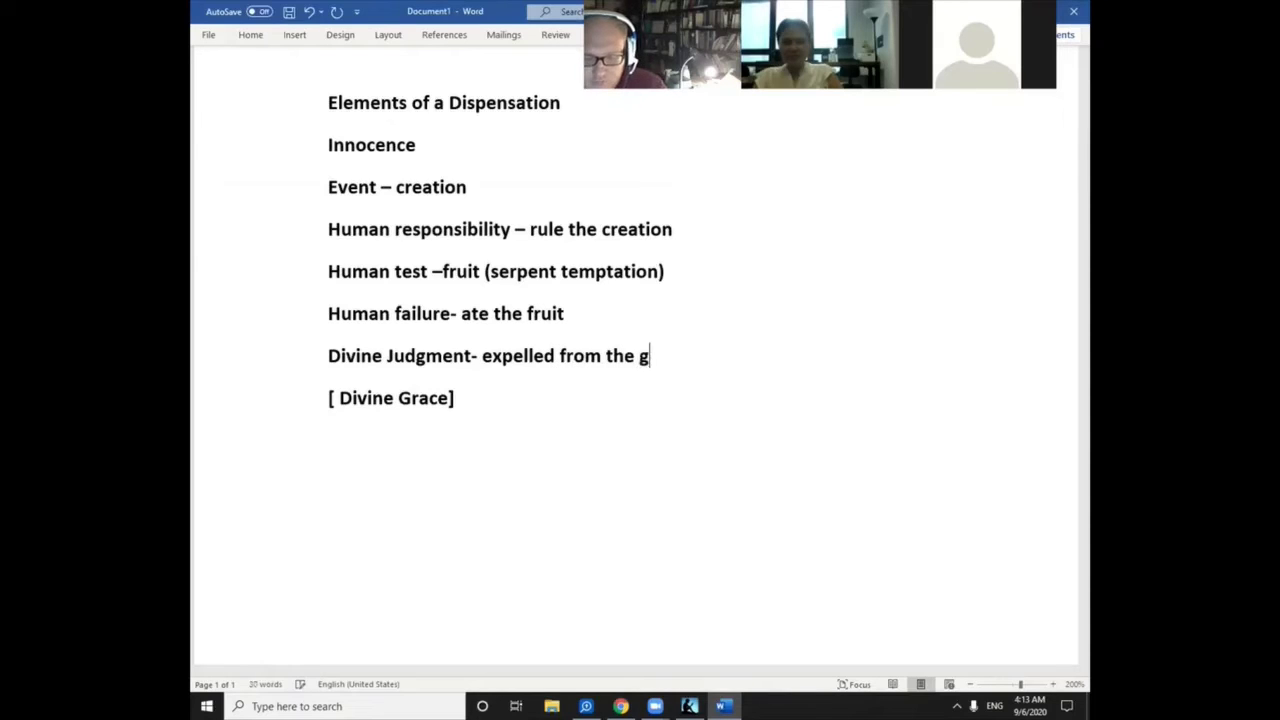
pyautogui.write('arden')
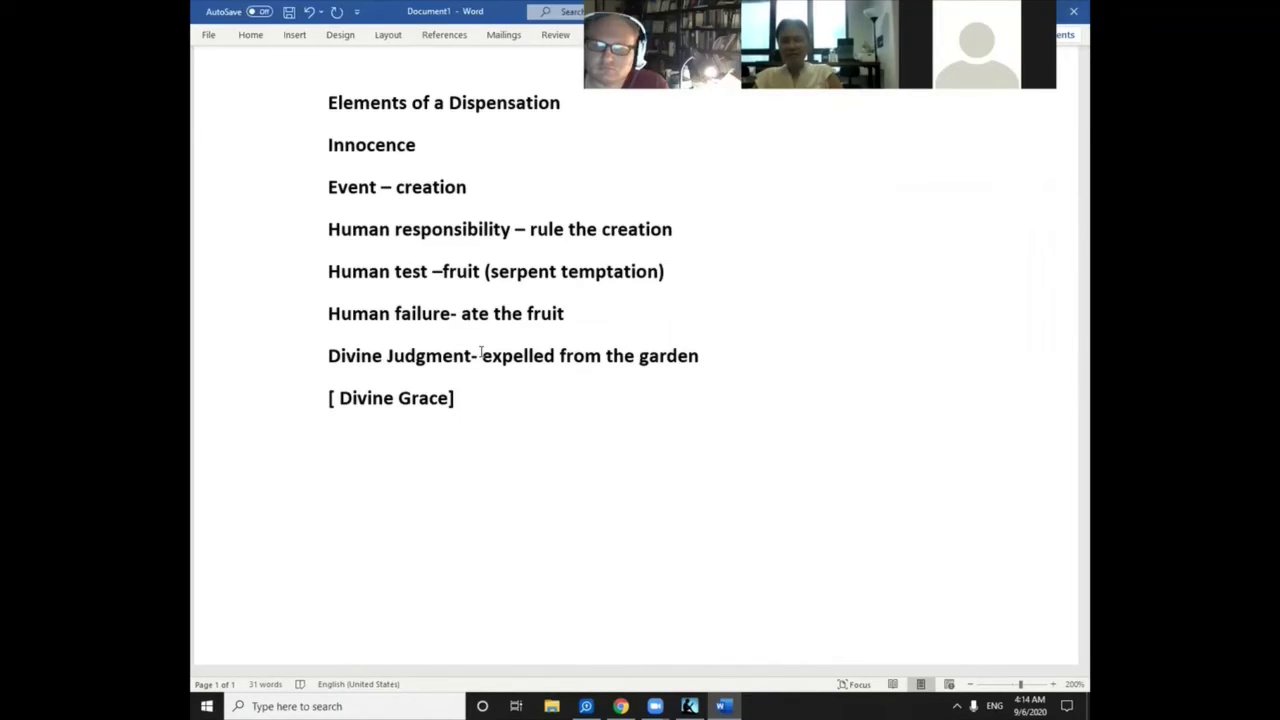
# In Logos, replace the Philippians 2:7 reference with 'gen 3' to open Genesis 3
pyautogui.click(586, 706)
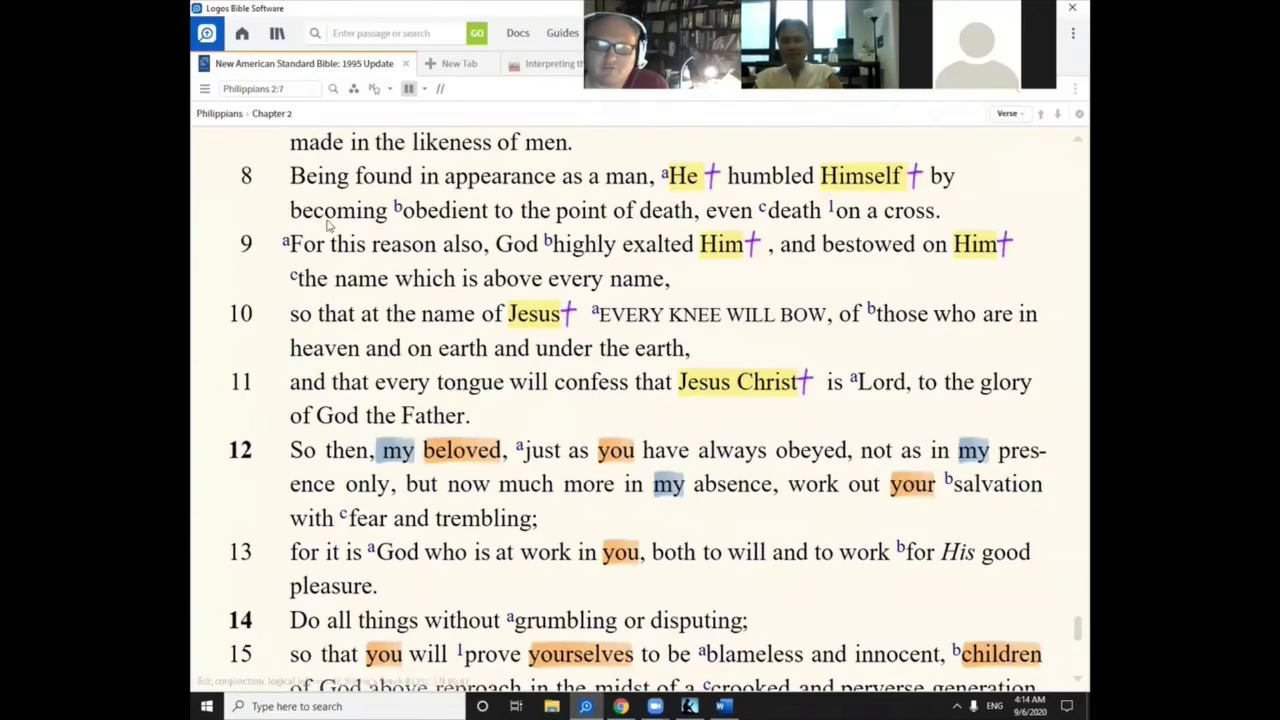
pyautogui.click(294, 89)
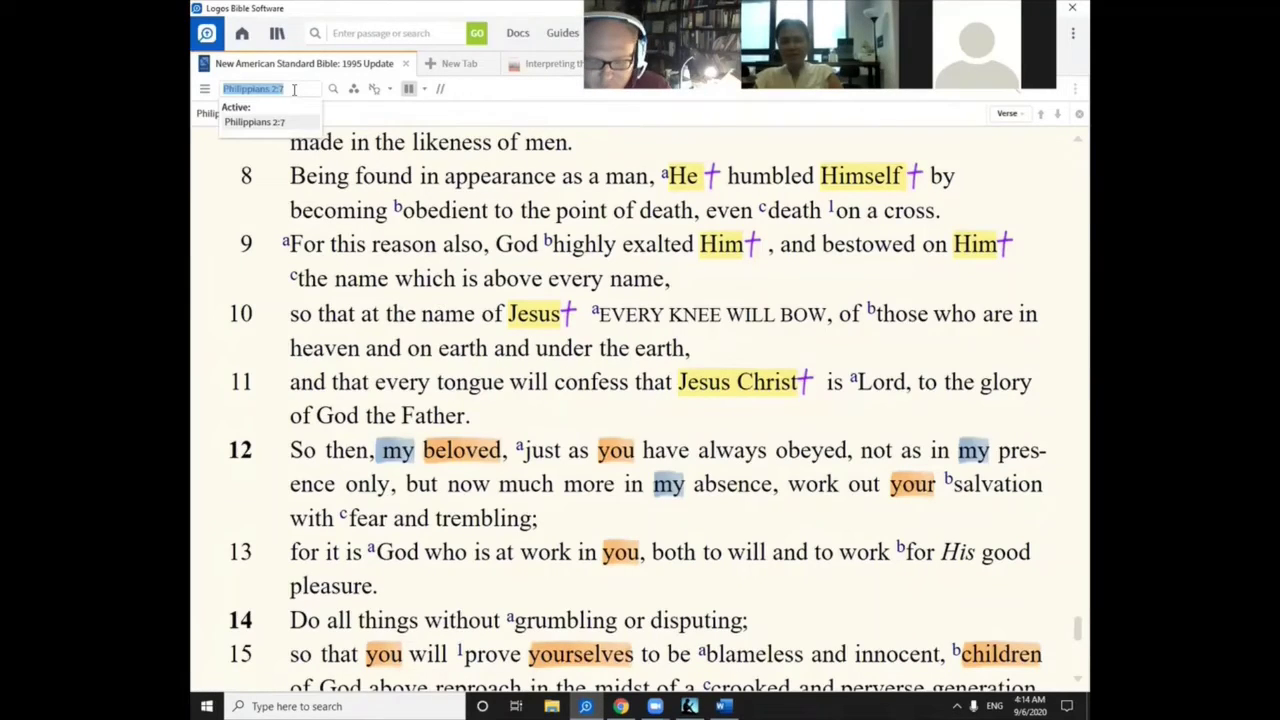
pyautogui.press('BackSpace')
pyautogui.write('gen 3:')
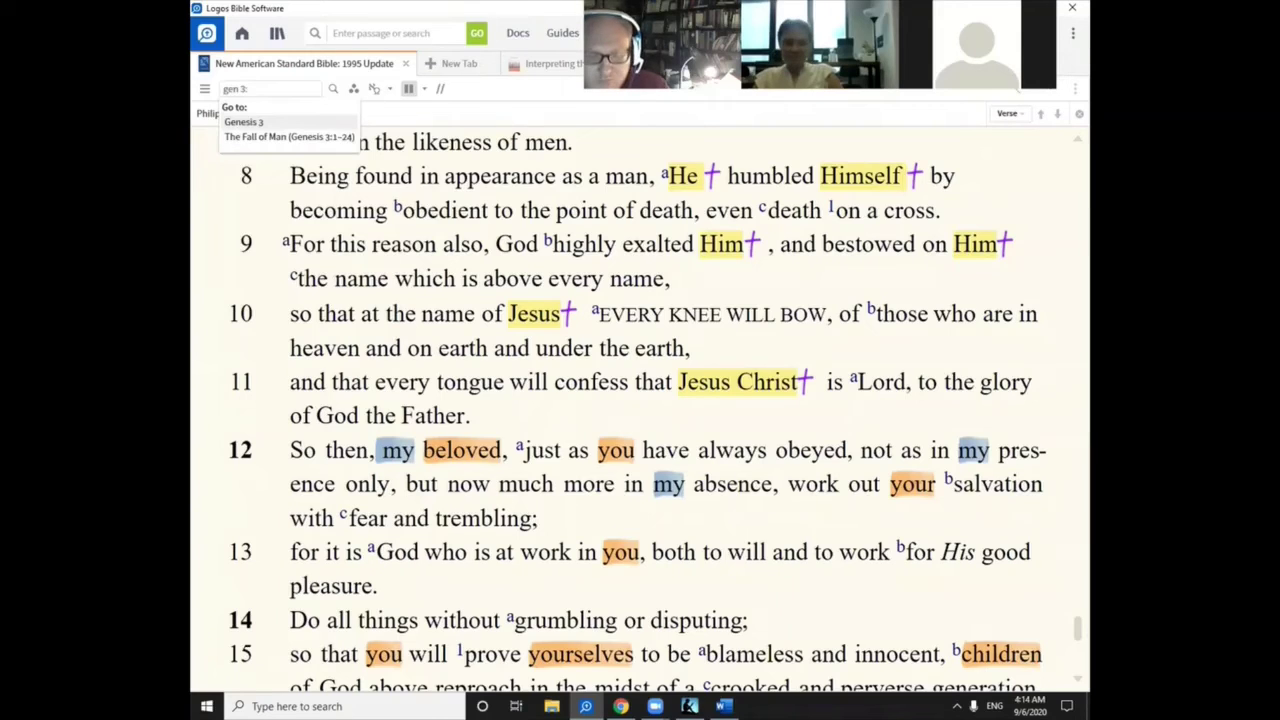
pyautogui.press('Return')
# Scroll down Genesis 3 to the Lord's curse on the serpent in verse 14
pyautogui.click(563, 133)
pyautogui.scroll(-9, 480, 366)
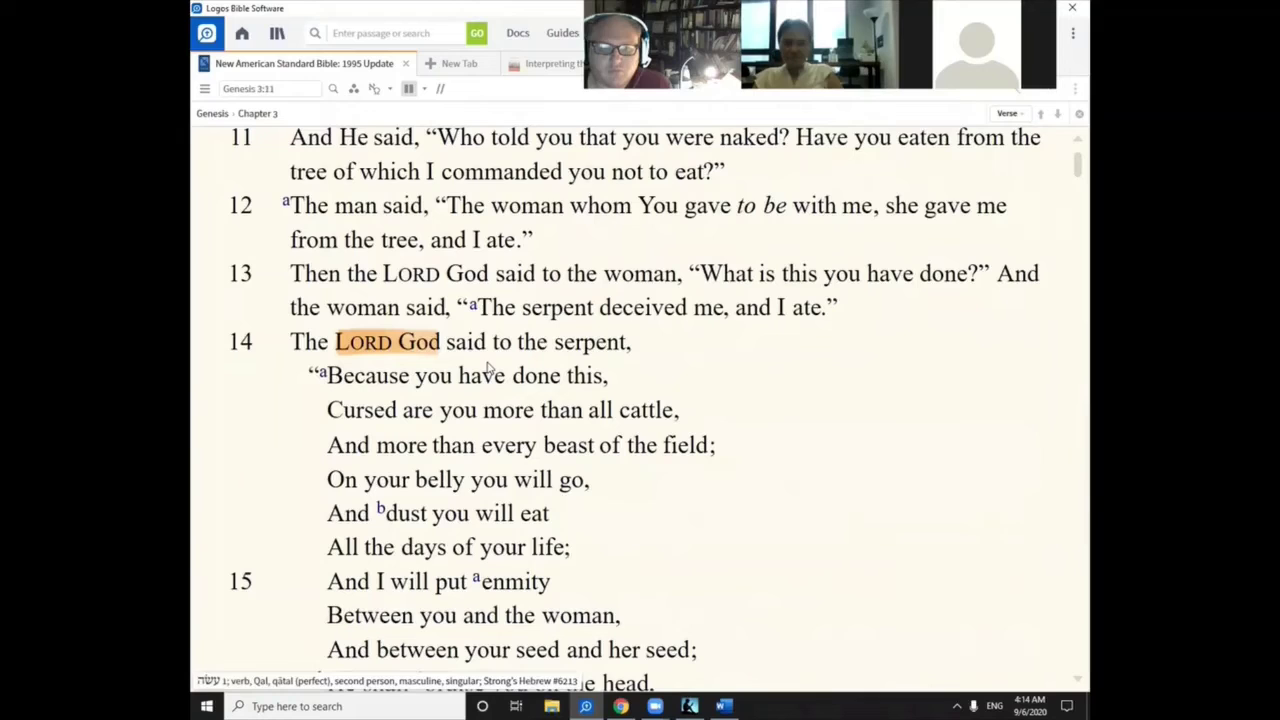
pyautogui.click(1075, 680)
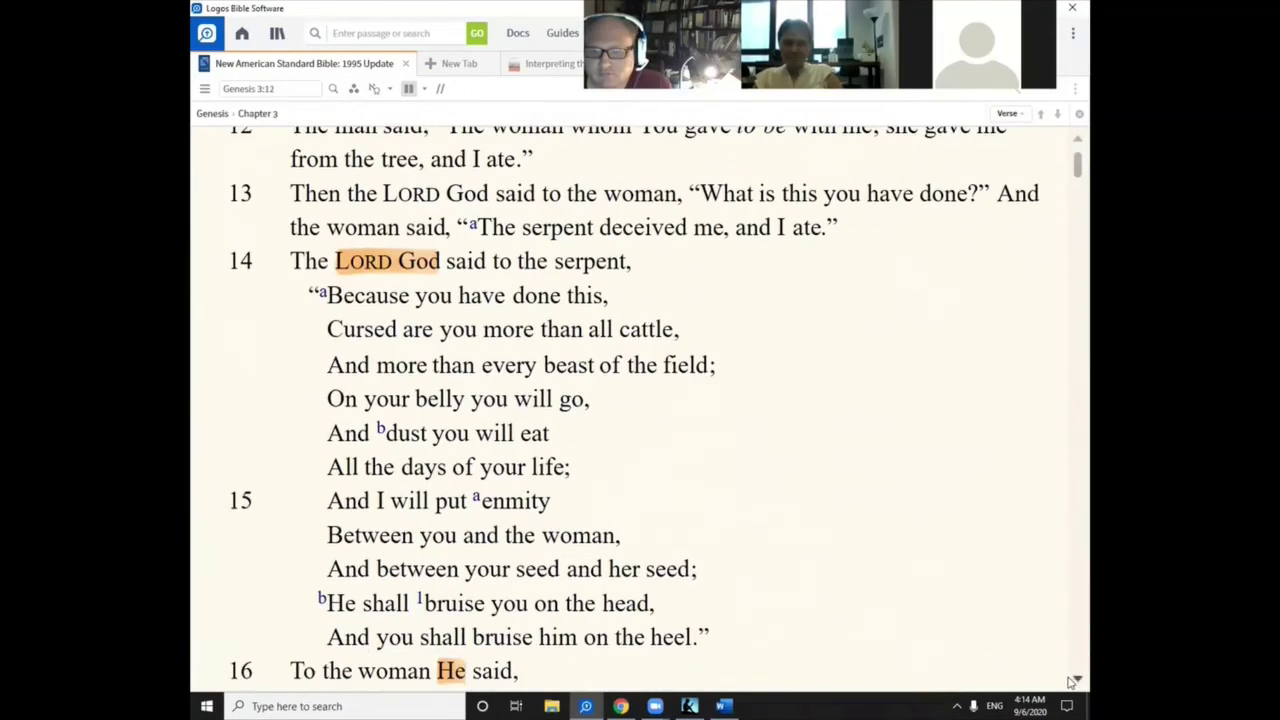
pyautogui.click(1075, 680)
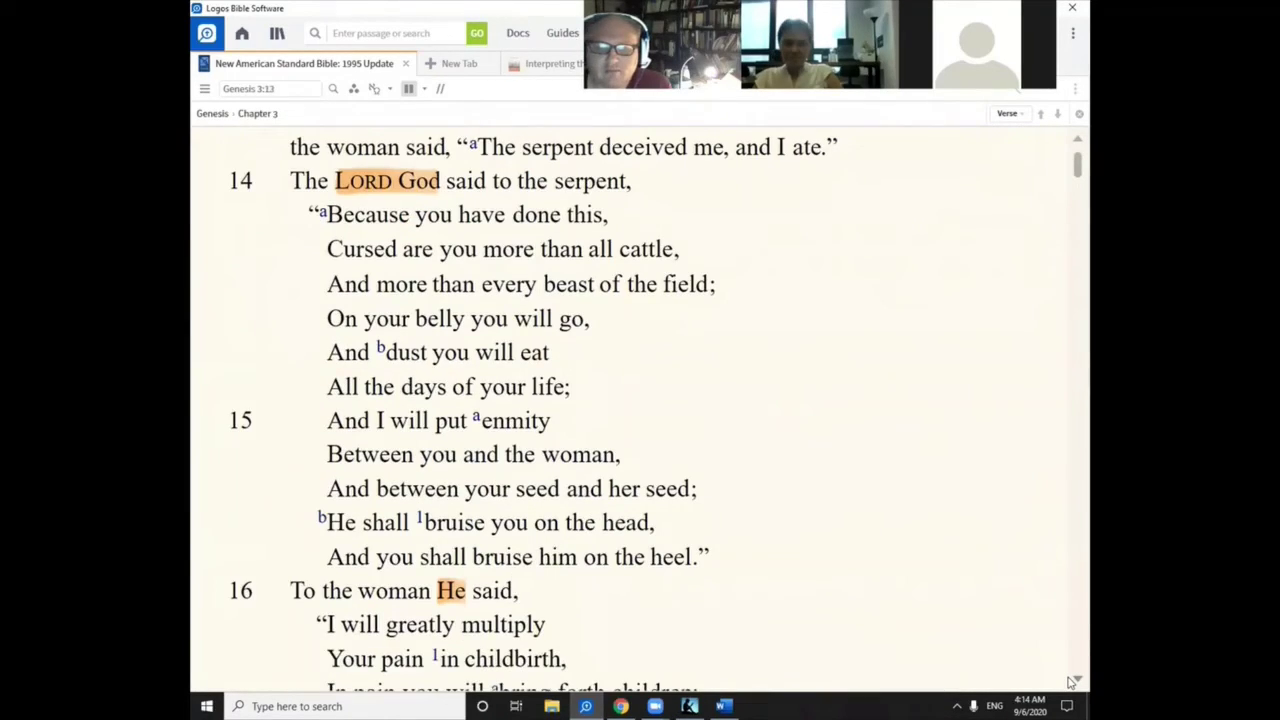
pyautogui.click(1075, 680)
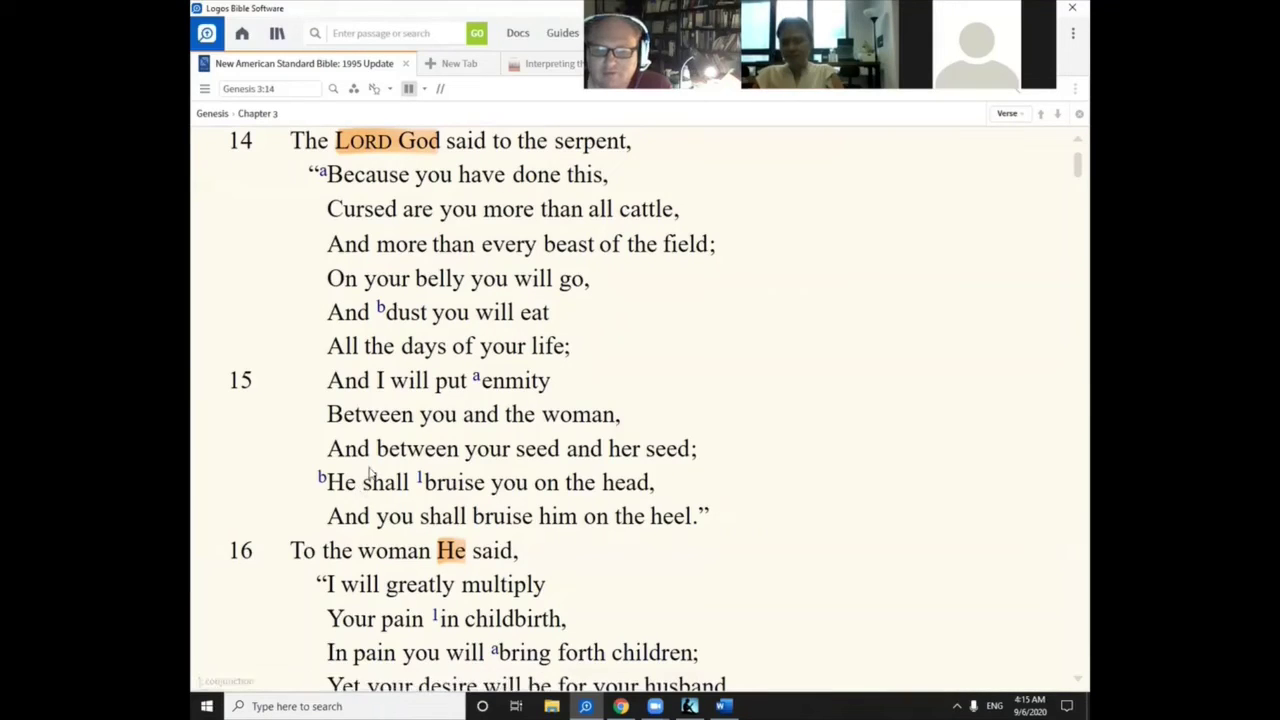
pyautogui.click(1074, 681)
# Scroll on through Genesis 3 to verses 20–24, where the man is driven from Eden
pyautogui.moveTo(1074, 681); pyautogui.dragTo(1074, 681)
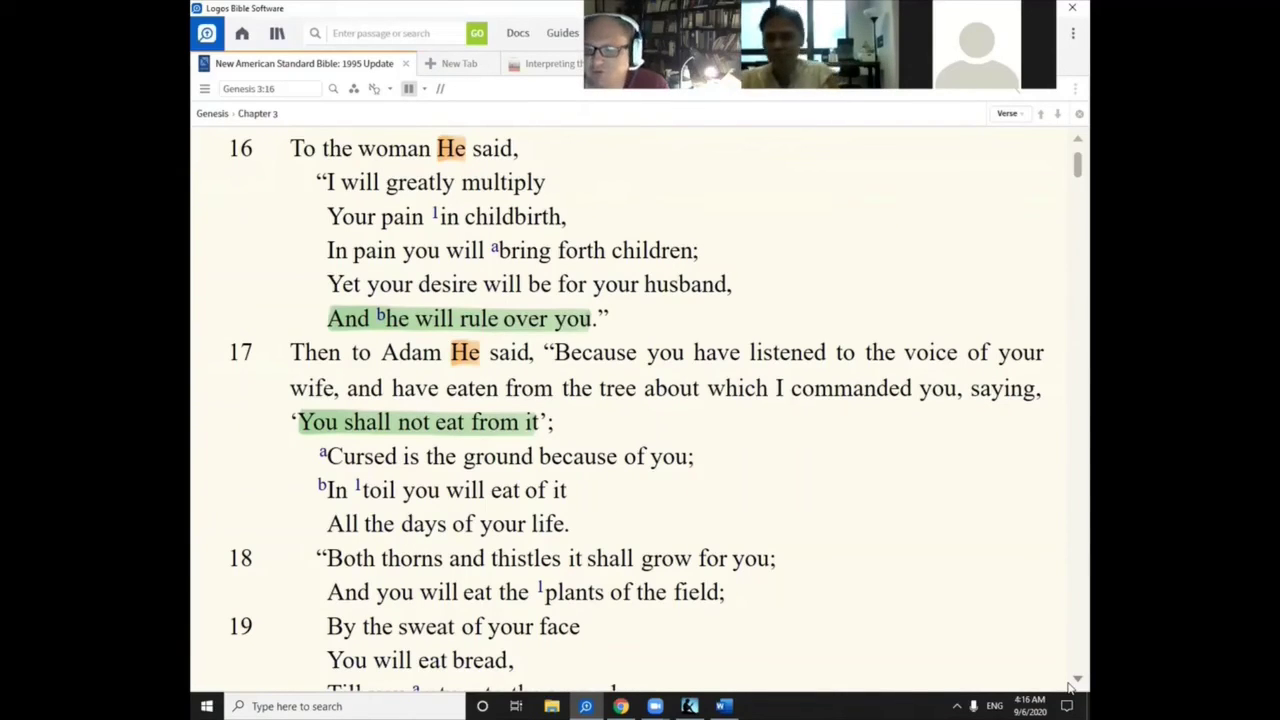
pyautogui.scroll(-4, 1070, 687)
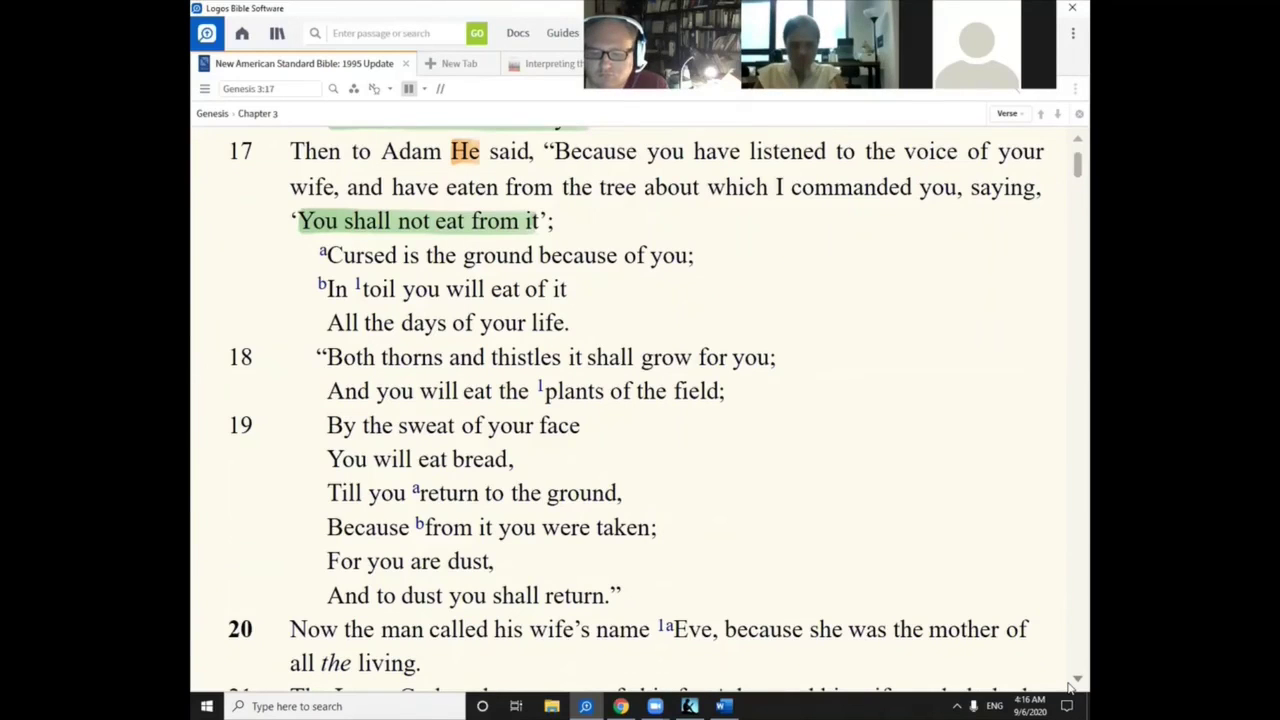
pyautogui.scroll(-5, 1069, 687)
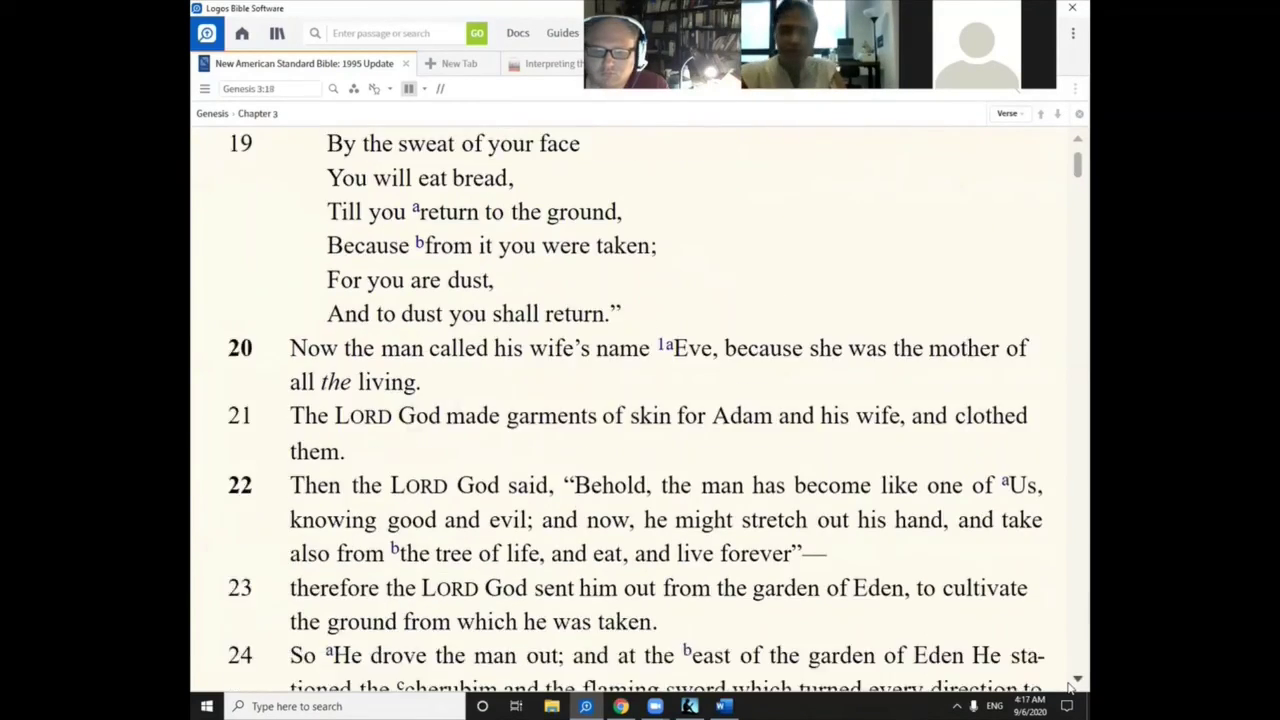
pyautogui.scroll(-4, 1069, 687)
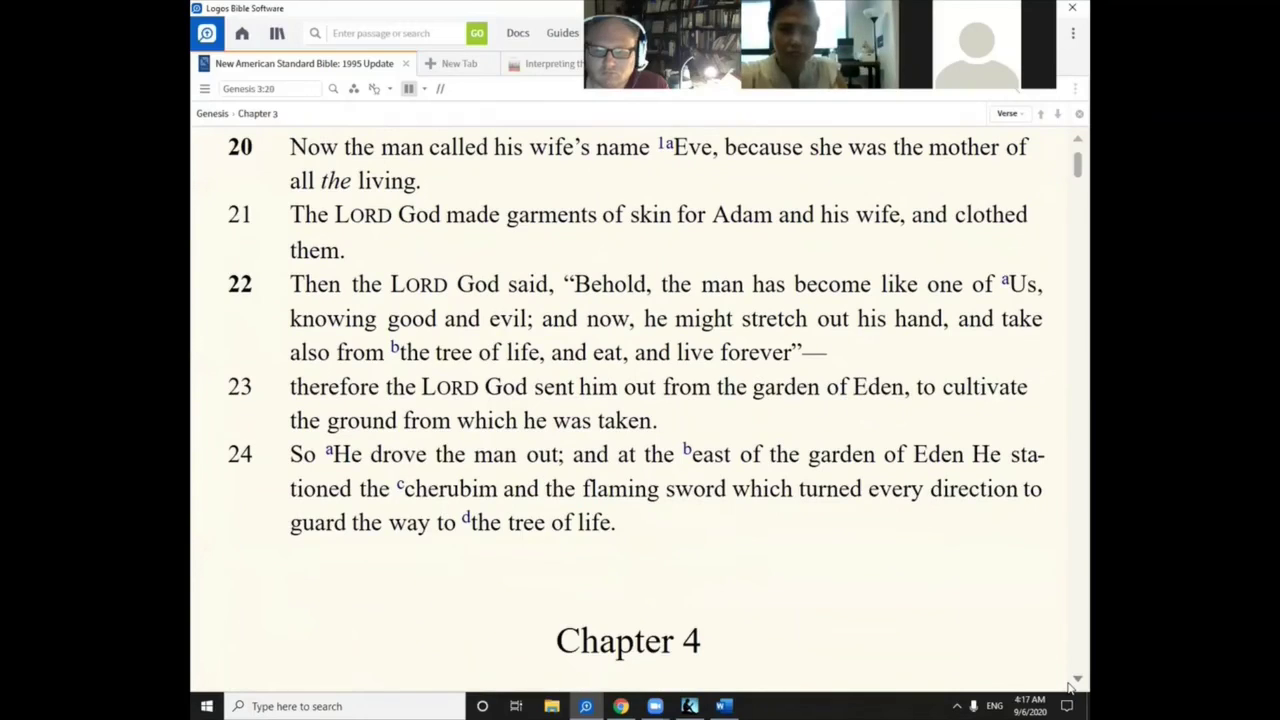
# Return to the Word outline and place the caret after 'expelled from the garden'
pyautogui.click(720, 706)
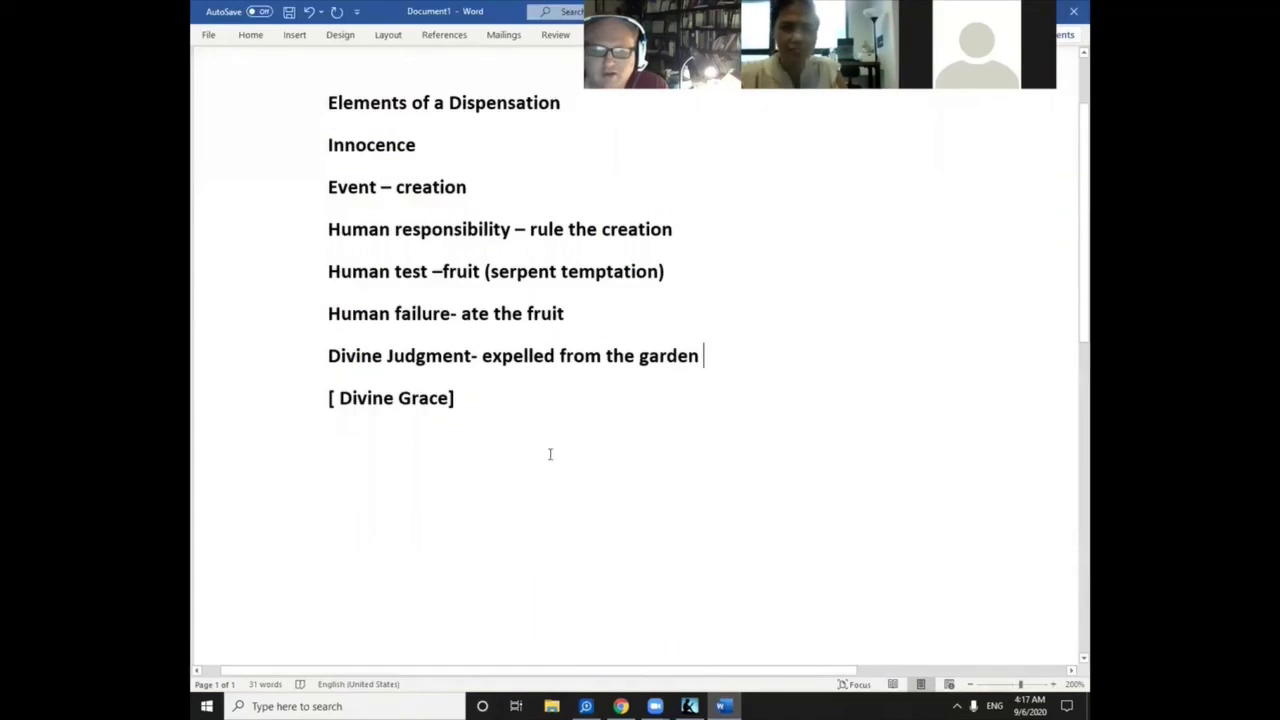
pyautogui.click(640, 393)
pyautogui.click(761, 357)
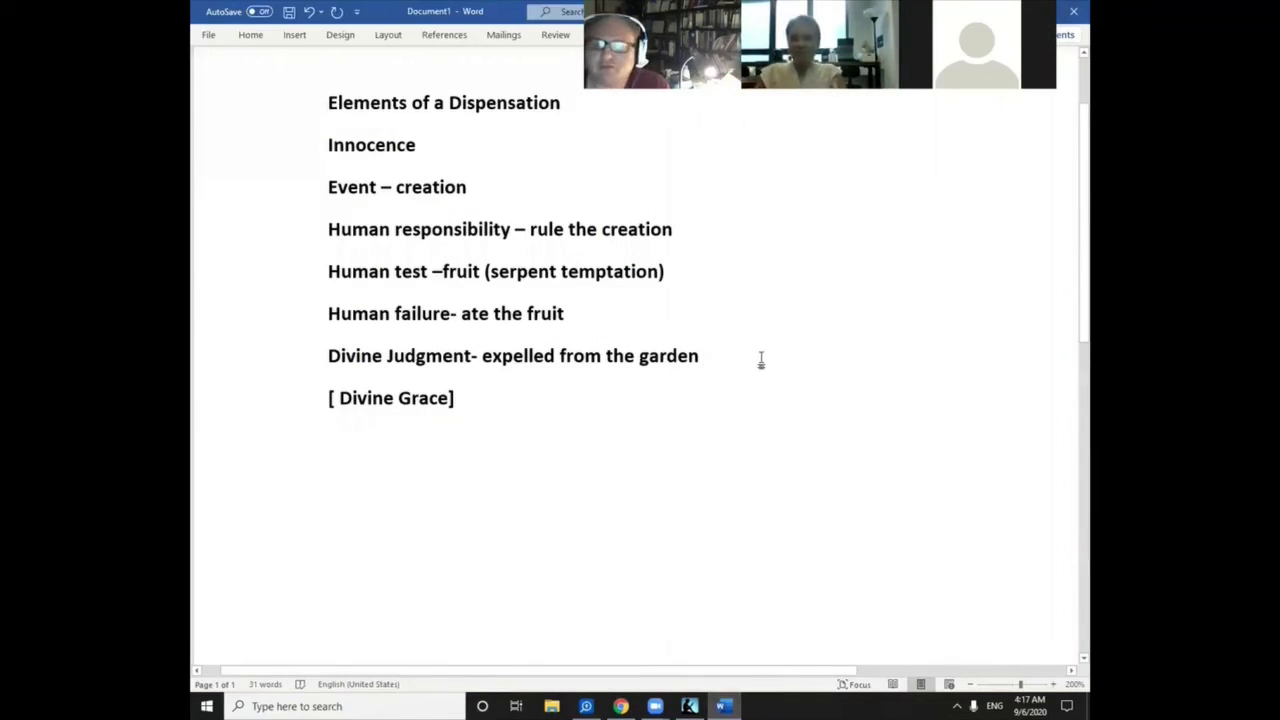